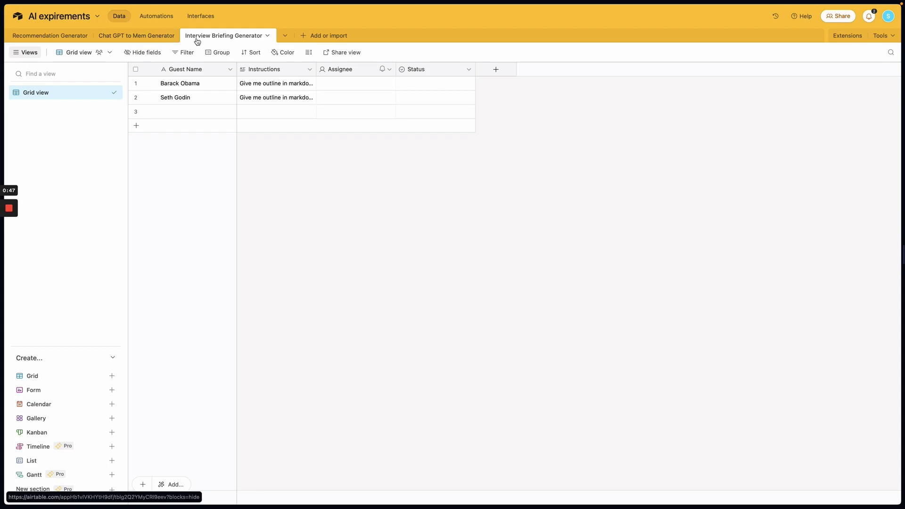
Step: View the Chat GPT to Mem Generator table in Airtable, and switch to the Untitled Zap in Zapier
{"action": "left_click", "coordinate": [135, 41]}
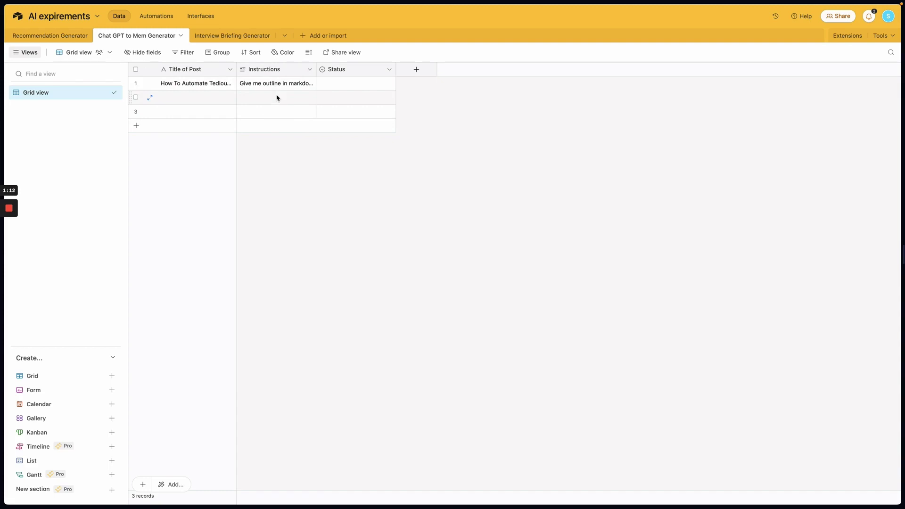
{"action": "key", "text": "super+s"}
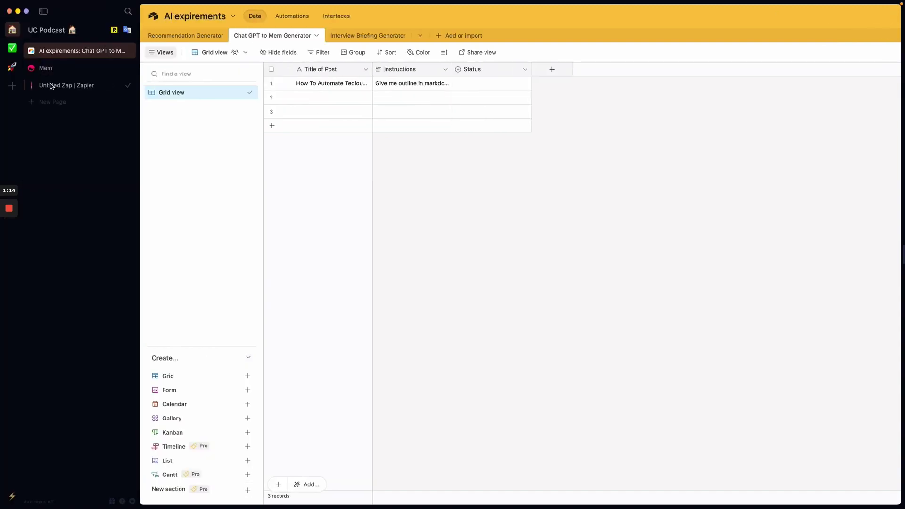
{"action": "left_click", "coordinate": [66, 85]}
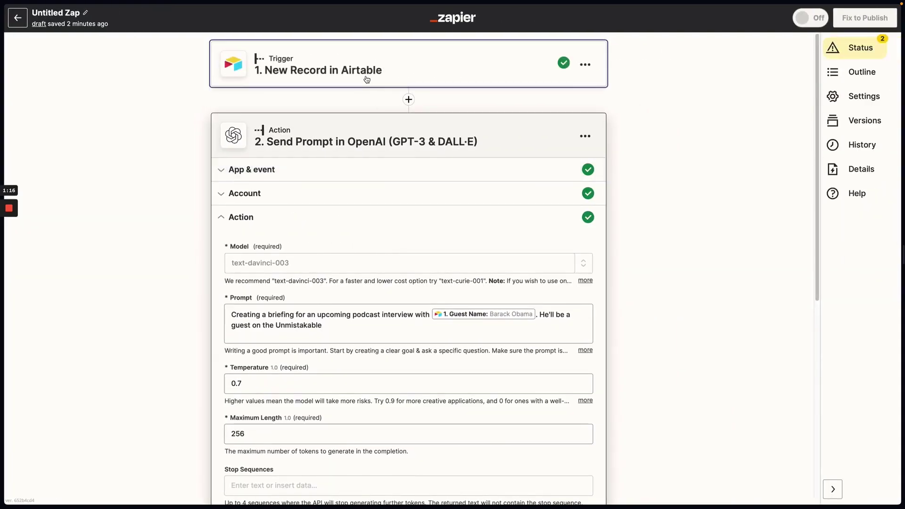
Step: In the Airtable trigger, keep the New Record event and connected account, and select the AI expirements base
{"action": "left_click", "coordinate": [366, 82]}
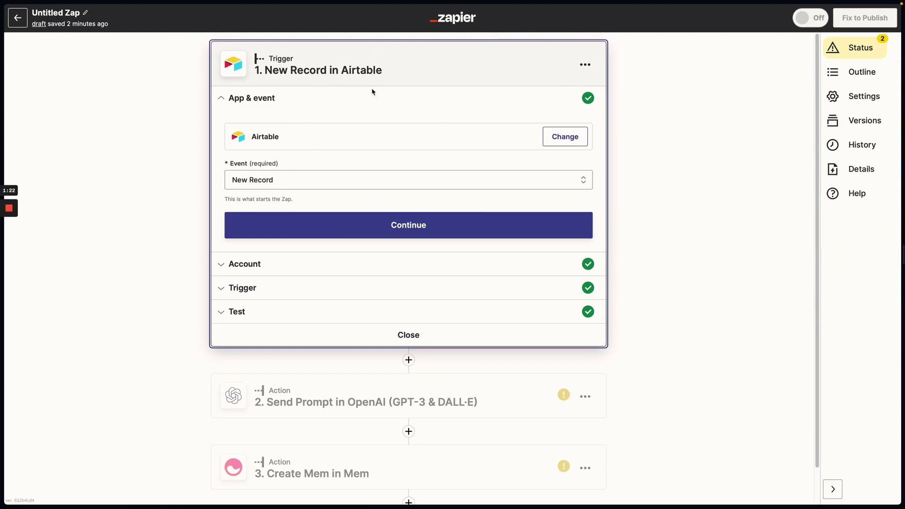
{"action": "left_click", "coordinate": [351, 232]}
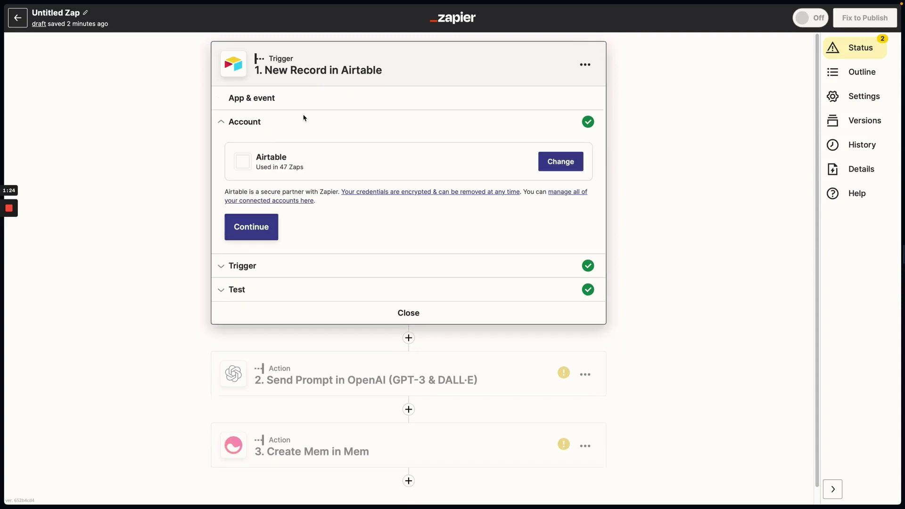
{"action": "left_click", "coordinate": [274, 233]}
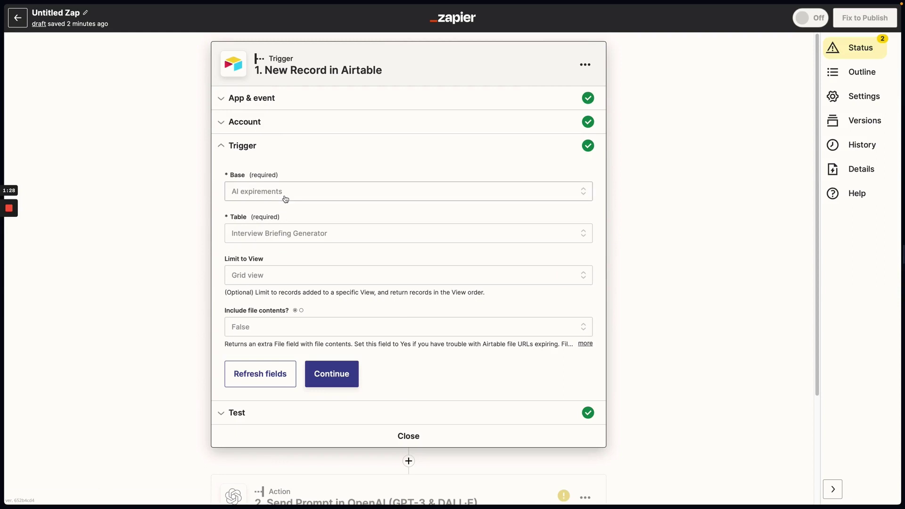
{"action": "left_click", "coordinate": [301, 195]}
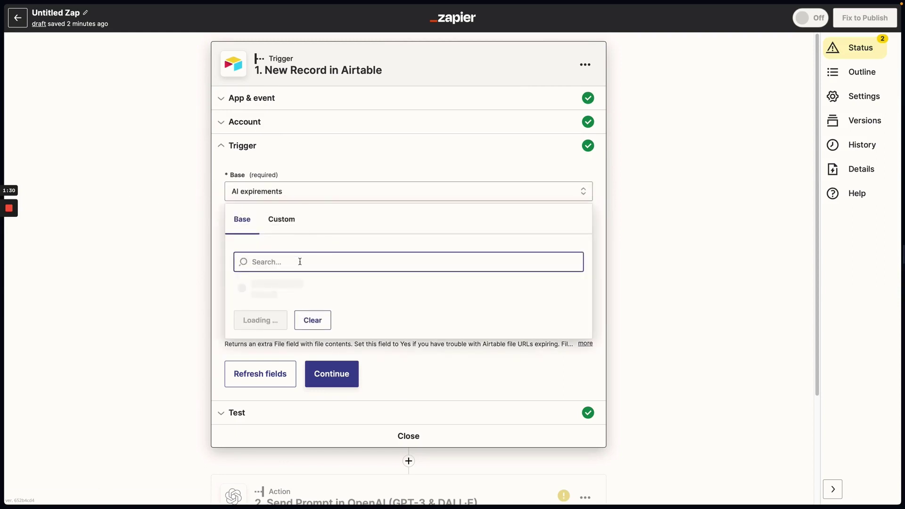
{"action": "type", "text": "ai exp"}
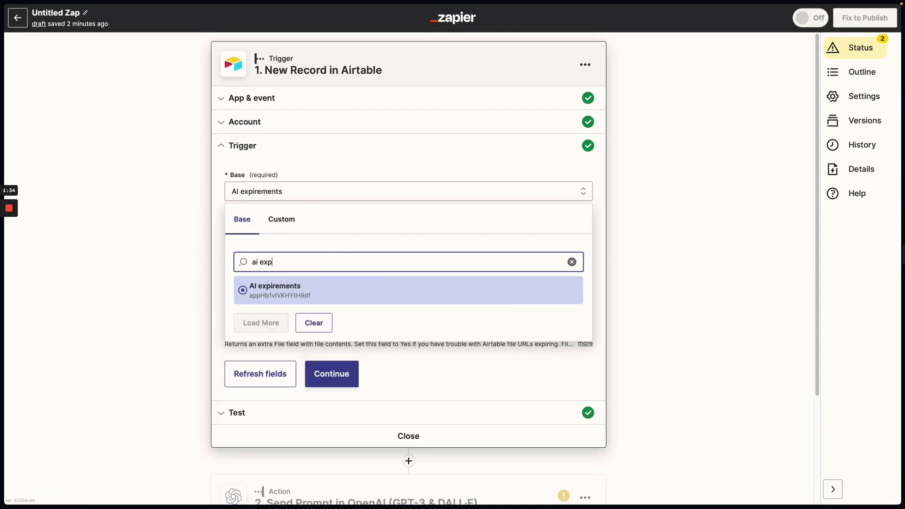
{"action": "key", "text": "Return"}
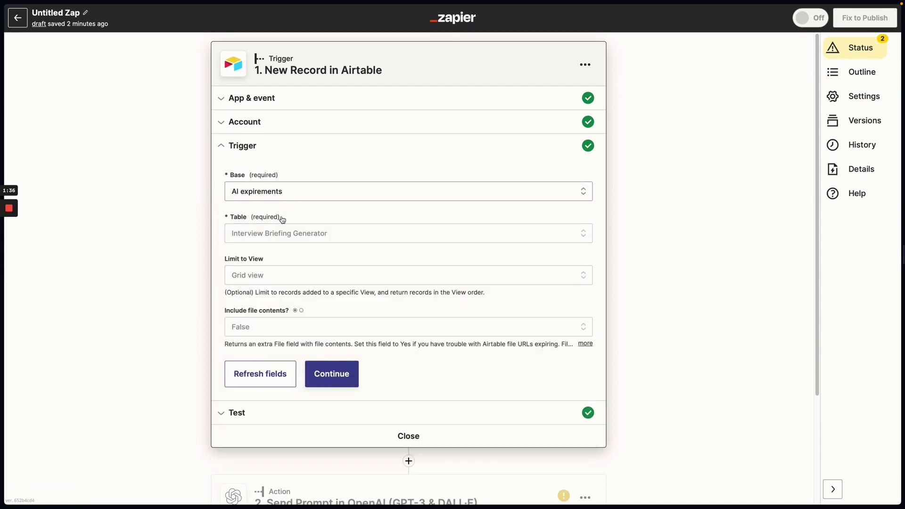
Step: Set the trigger's table to Chat GPT to Mem Generator and accept Record C as the test record
{"action": "left_click", "coordinate": [302, 235]}
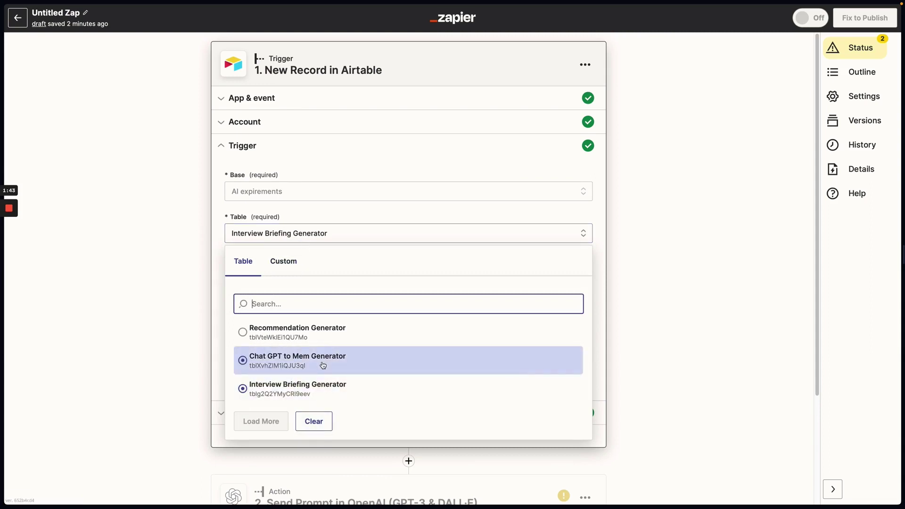
{"action": "left_click", "coordinate": [291, 365]}
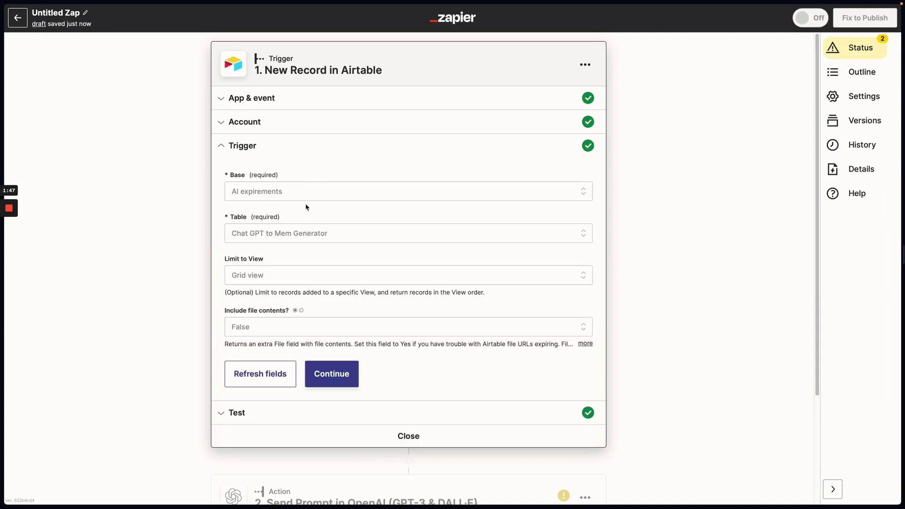
{"action": "left_click", "coordinate": [330, 372]}
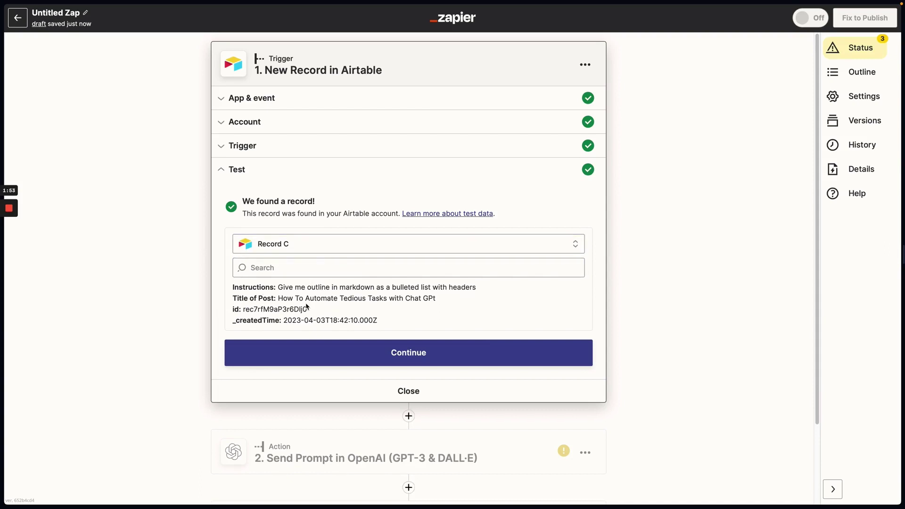
{"action": "left_click", "coordinate": [347, 351]}
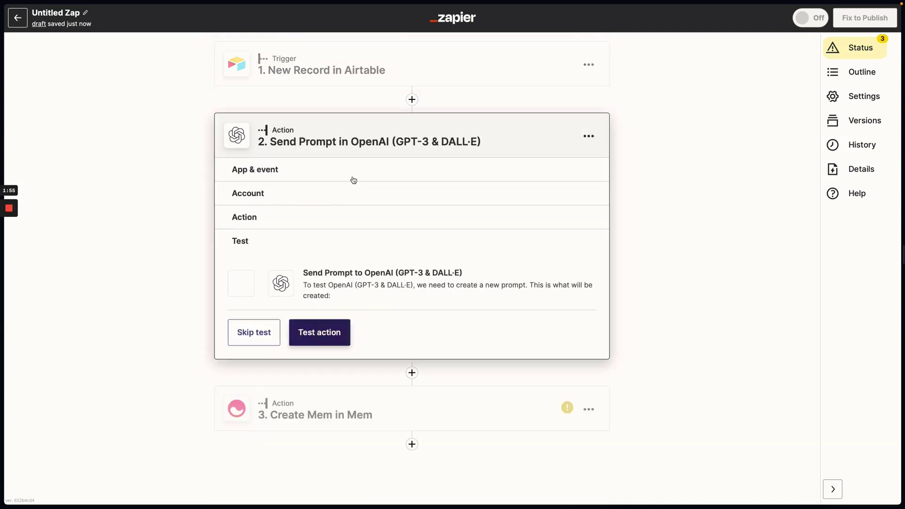
Step: Replace the OpenAI action's prompt with "Write an outline for a blog post about" followed by the Title Of Post field
{"action": "left_click", "coordinate": [330, 215]}
{"action": "left_click_drag", "start_coordinate": [282, 319], "coordinate": [231, 307]}
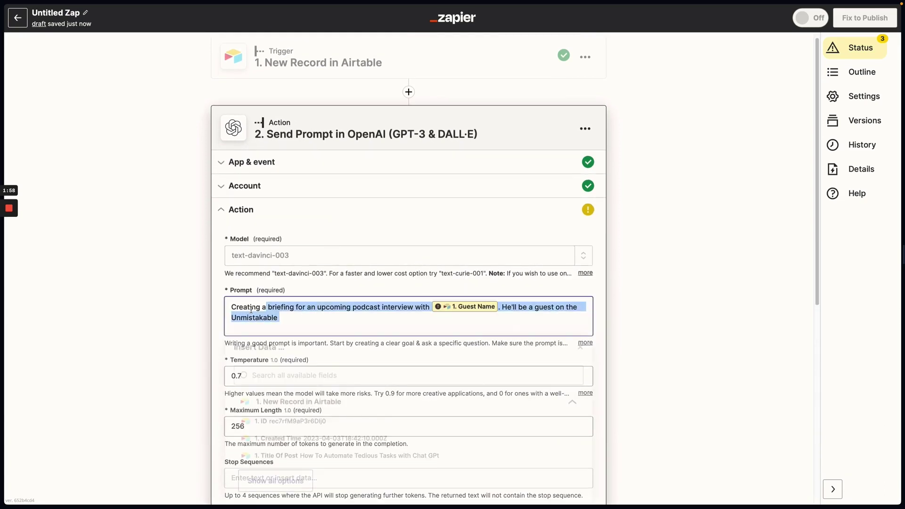
{"action": "key", "text": "BackSpace"}
{"action": "type", "text": "Write an outline"}
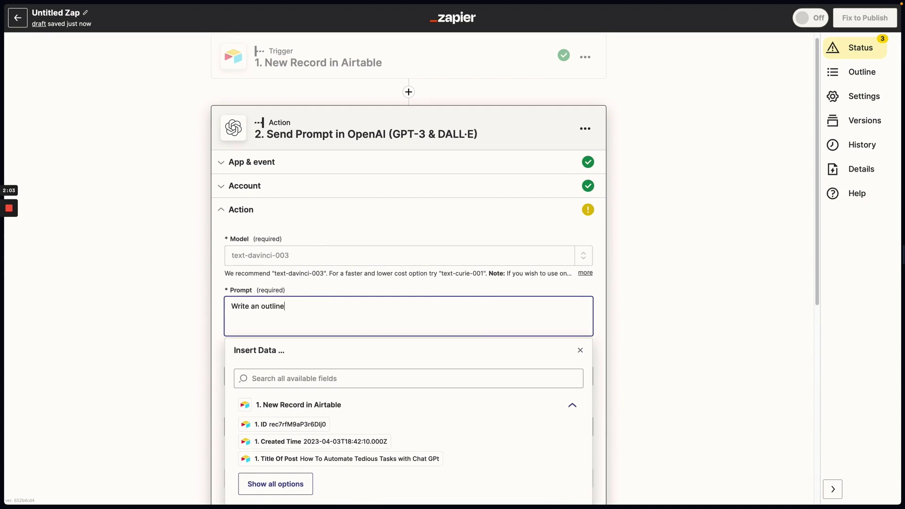
{"action": "type", "text": " for a blog post about"}
{"action": "left_click", "coordinate": [422, 458]}
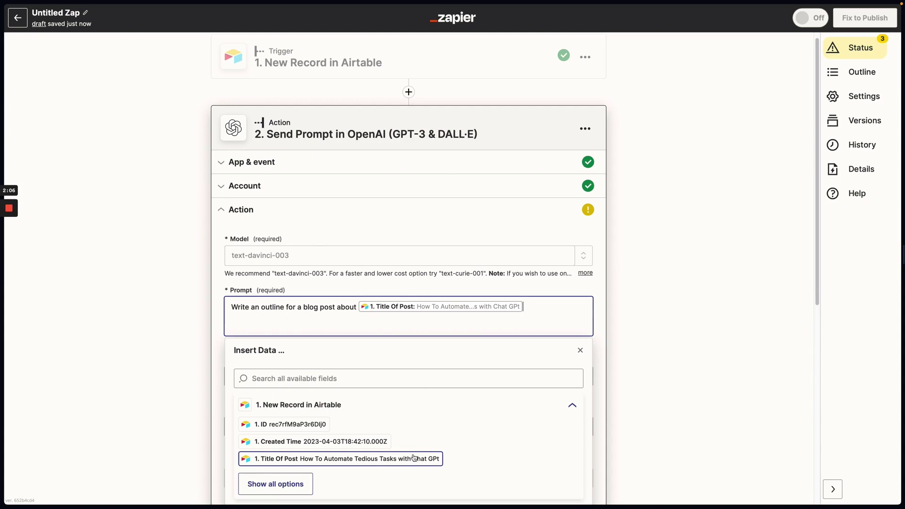
Step: Add the Airtable record's Instructions field on a new line of the OpenAI prompt
{"action": "left_click", "coordinate": [306, 322]}
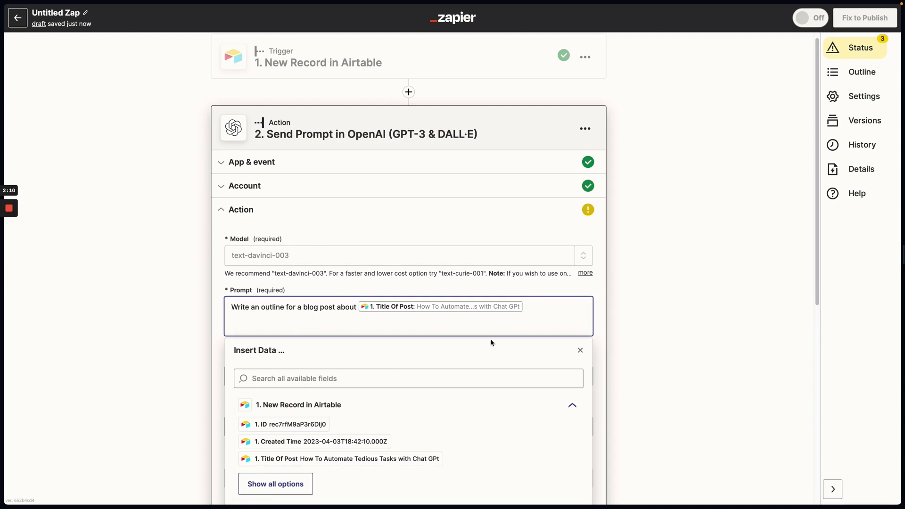
{"action": "left_click", "coordinate": [275, 484]}
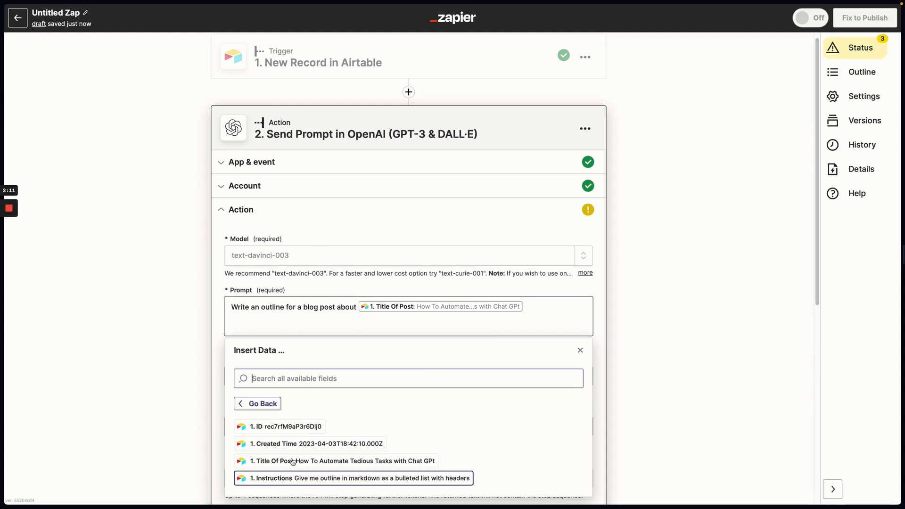
{"action": "left_click", "coordinate": [348, 476]}
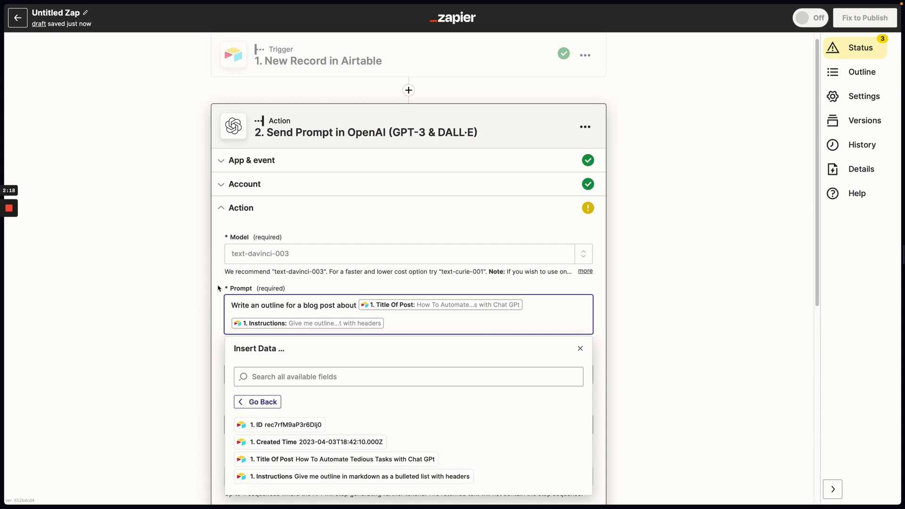
{"action": "left_click", "coordinate": [224, 229]}
Step: Accept the OpenAI action settings, then run its test and review the full generated response
{"action": "scroll", "coordinate": [431, 311], "scroll_direction": "down", "scroll_amount": 5}
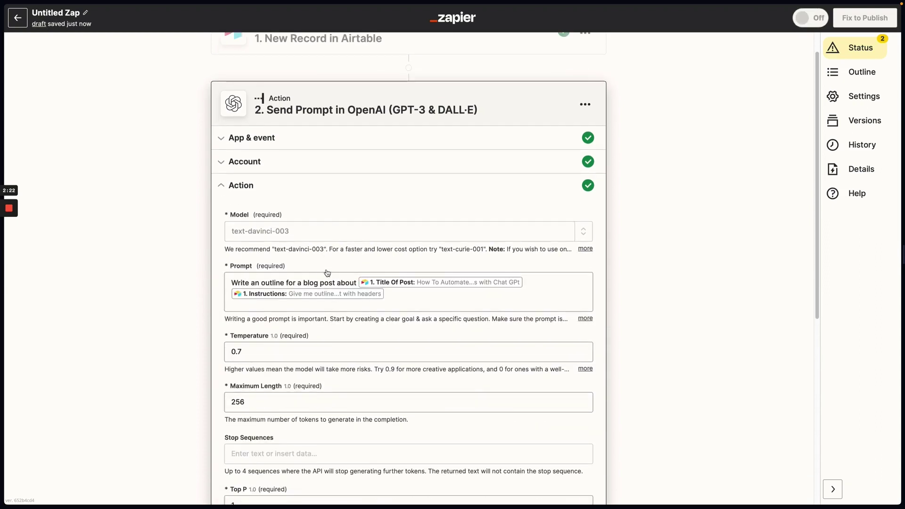
{"action": "scroll", "coordinate": [429, 313], "scroll_direction": "down", "scroll_amount": 1}
{"action": "left_click", "coordinate": [333, 412]}
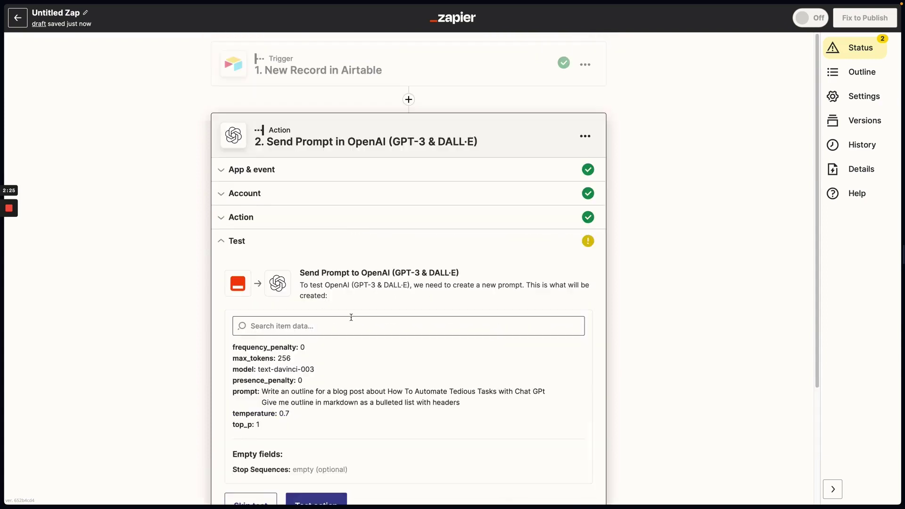
{"action": "left_click", "coordinate": [333, 423]}
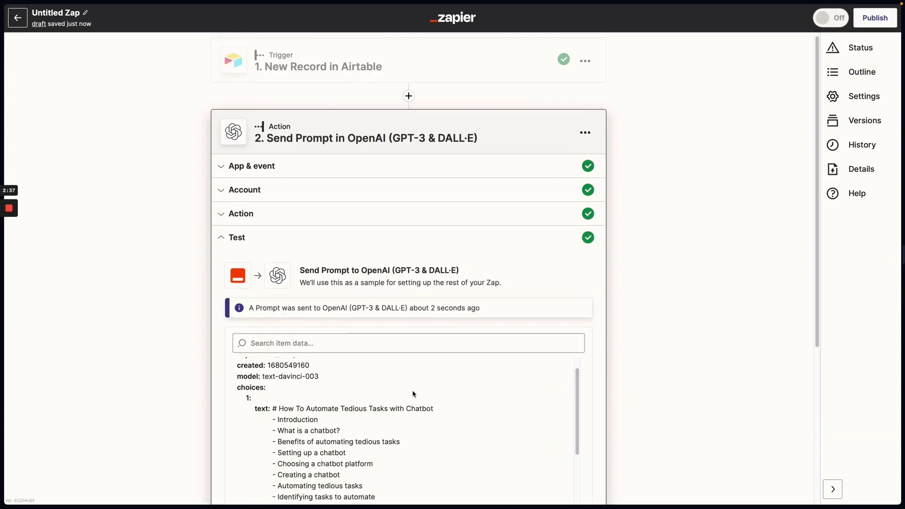
{"action": "scroll", "coordinate": [411, 388], "scroll_direction": "down", "scroll_amount": 2}
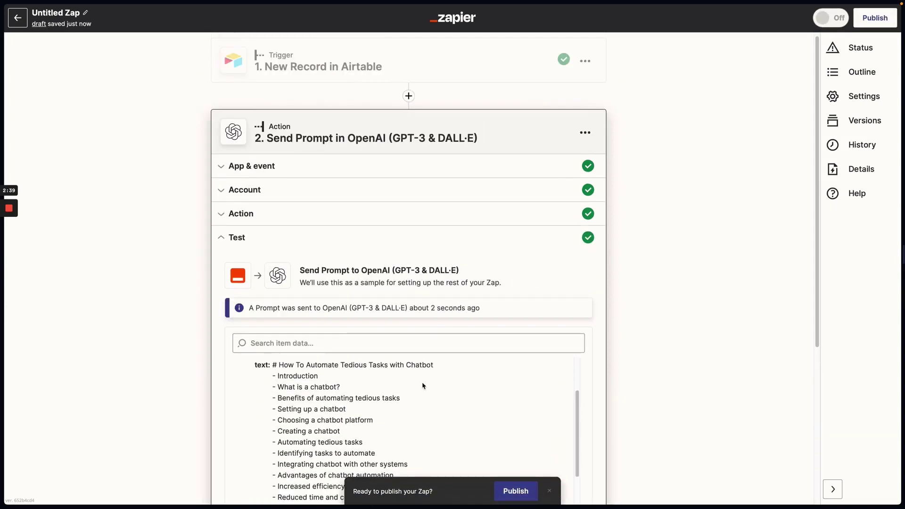
{"action": "scroll", "coordinate": [423, 391], "scroll_direction": "down", "scroll_amount": 3}
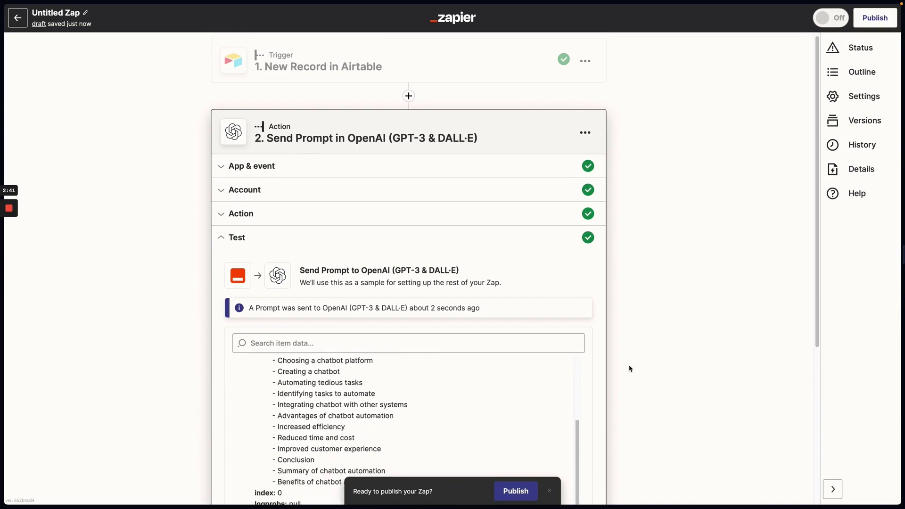
{"action": "scroll", "coordinate": [629, 368], "scroll_direction": "down", "scroll_amount": 6}
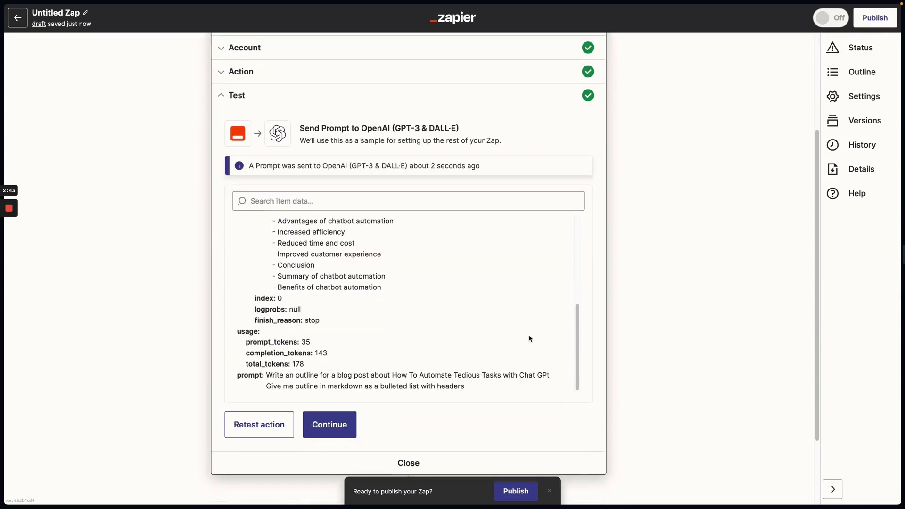
{"action": "scroll", "coordinate": [530, 338], "scroll_direction": "down", "scroll_amount": 2}
Step: Proceed to the Create Mem action's settings, keeping its existing app, event and connected Mem account
{"action": "left_click", "coordinate": [347, 361]}
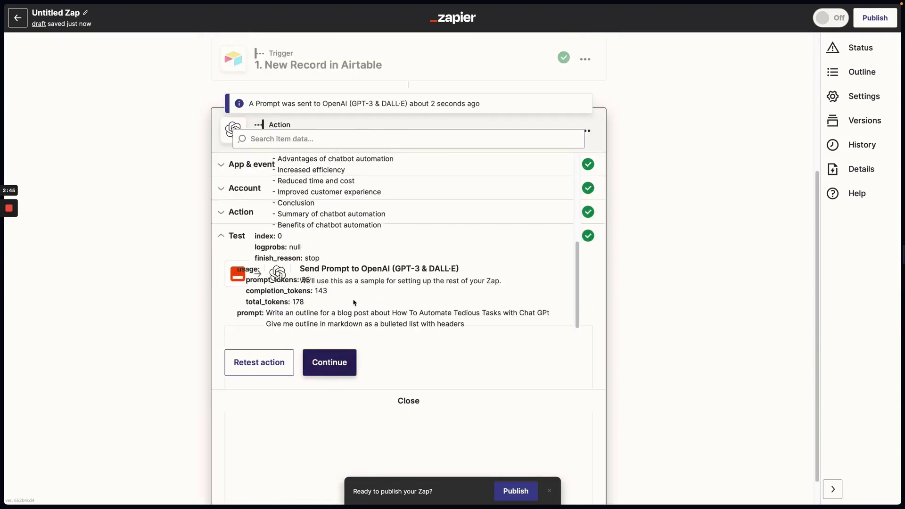
{"action": "left_click", "coordinate": [338, 354]}
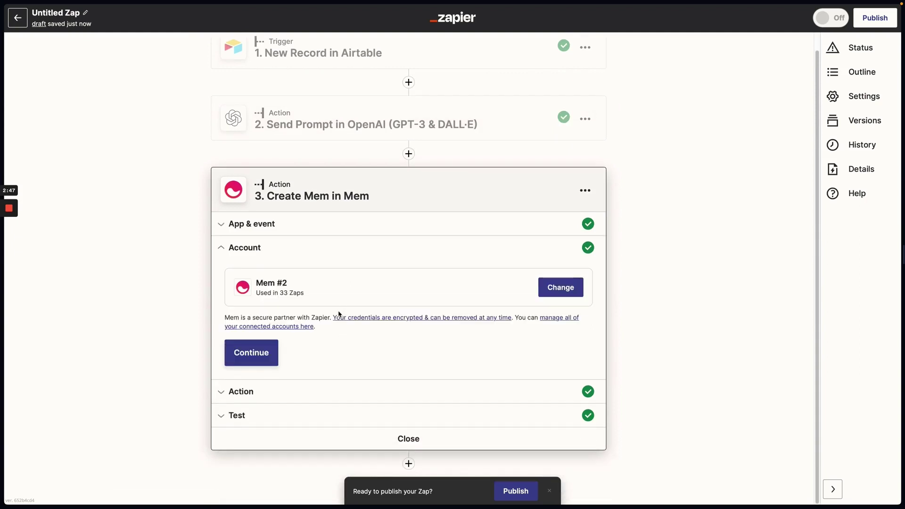
{"action": "left_click", "coordinate": [273, 349]}
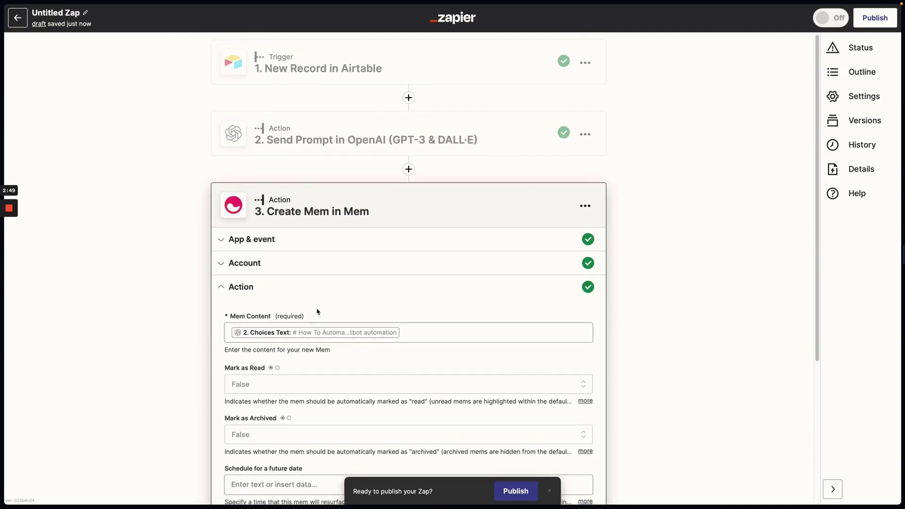
Step: Replace the existing Mem Content with the heading "# New Mem" followed by a line break
{"action": "left_click", "coordinate": [420, 325]}
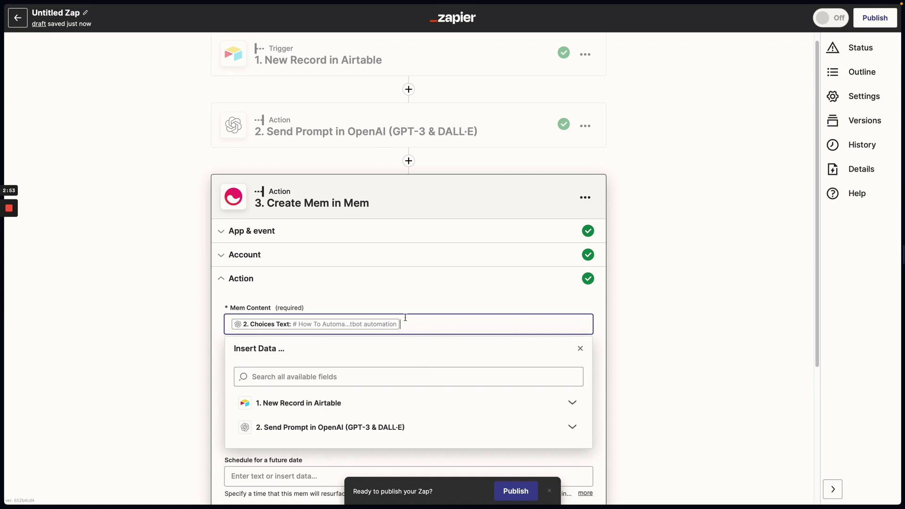
{"action": "key", "text": "BackSpace"}
{"action": "type", "text": "# New Me"}
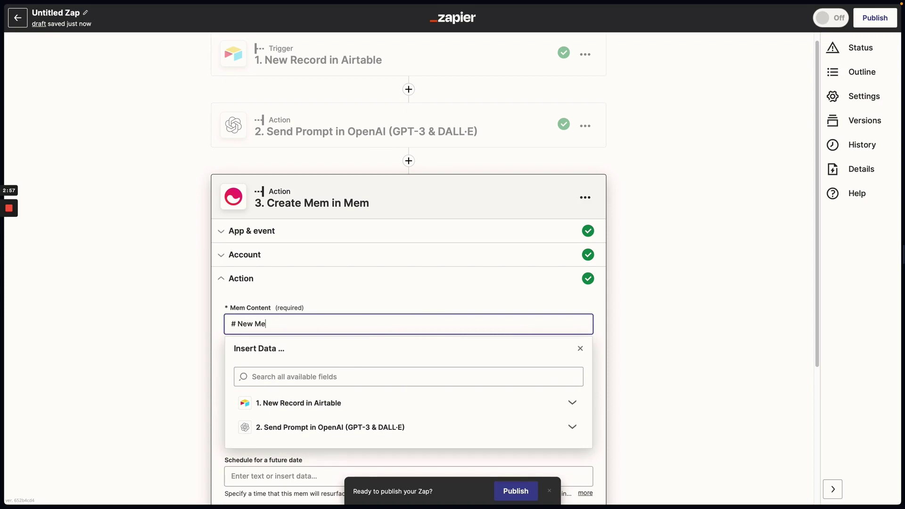
{"action": "type", "text": "em"}
{"action": "key", "text": "Return"}
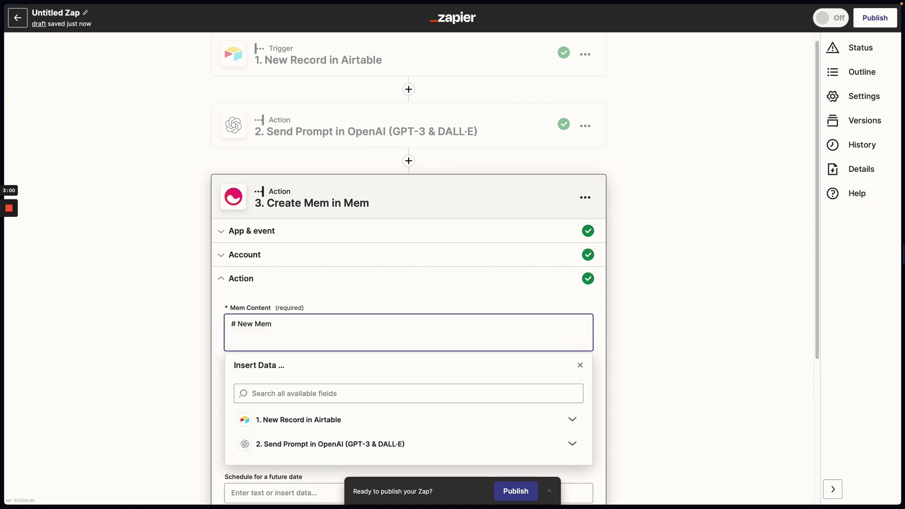
Step: Insert the Choices Text field from the OpenAI step below the heading in the Mem Content
{"action": "left_click", "coordinate": [340, 444]}
{"action": "scroll", "coordinate": [325, 424], "scroll_direction": "down", "scroll_amount": 2}
{"action": "left_click", "coordinate": [302, 420]}
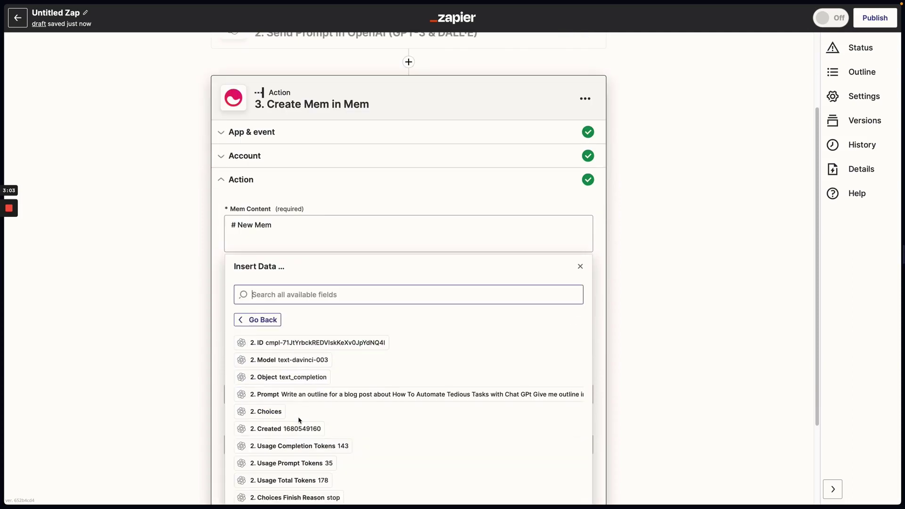
{"action": "scroll", "coordinate": [336, 395], "scroll_direction": "down", "scroll_amount": 3}
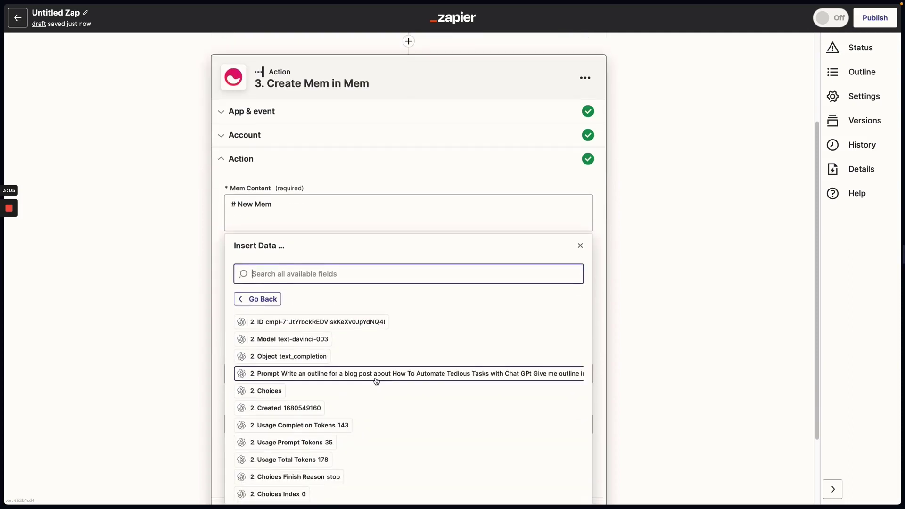
{"action": "left_click", "coordinate": [312, 434]}
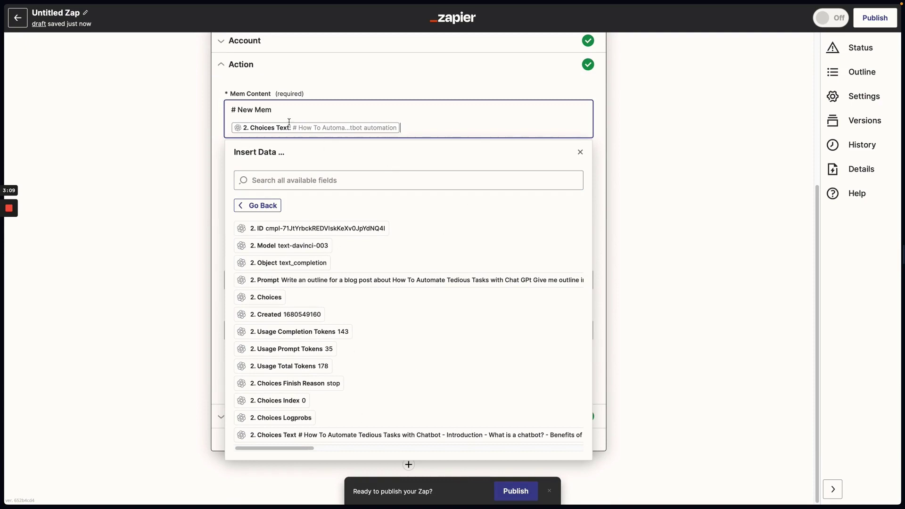
{"action": "left_click", "coordinate": [183, 163]}
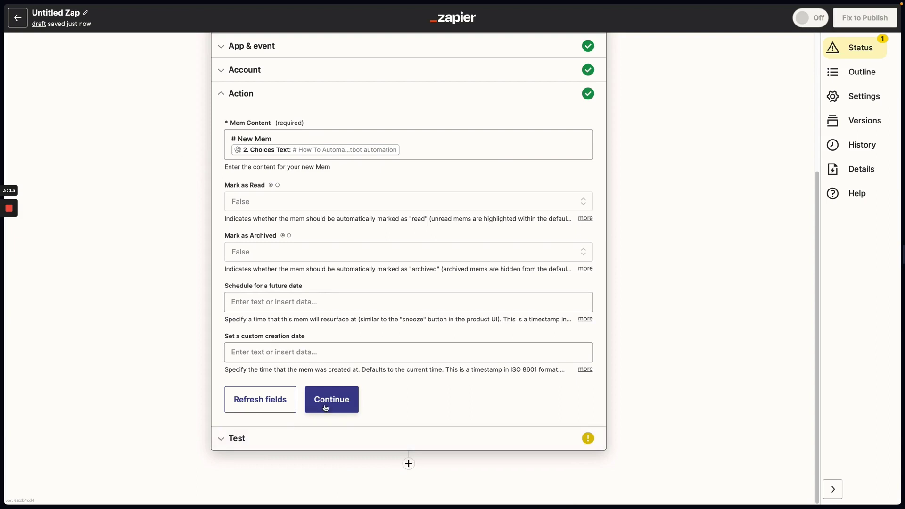
Step: Accept the Create Mem action settings, then run its test and review the content sent to Mem
{"action": "left_click", "coordinate": [325, 408]}
{"action": "scroll", "coordinate": [327, 347], "scroll_direction": "down", "scroll_amount": 1}
{"action": "scroll", "coordinate": [326, 347], "scroll_direction": "down", "scroll_amount": 3}
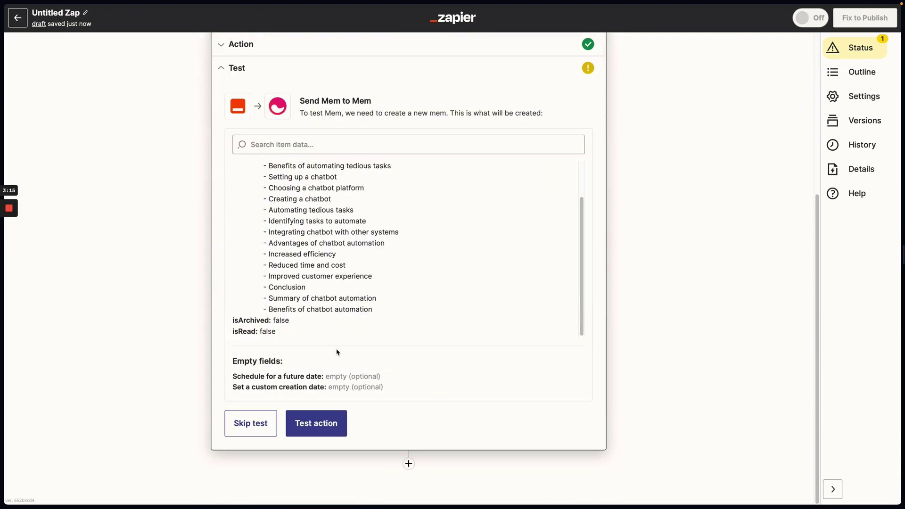
{"action": "left_click", "coordinate": [313, 423]}
{"action": "scroll", "coordinate": [374, 376], "scroll_direction": "down", "scroll_amount": 3}
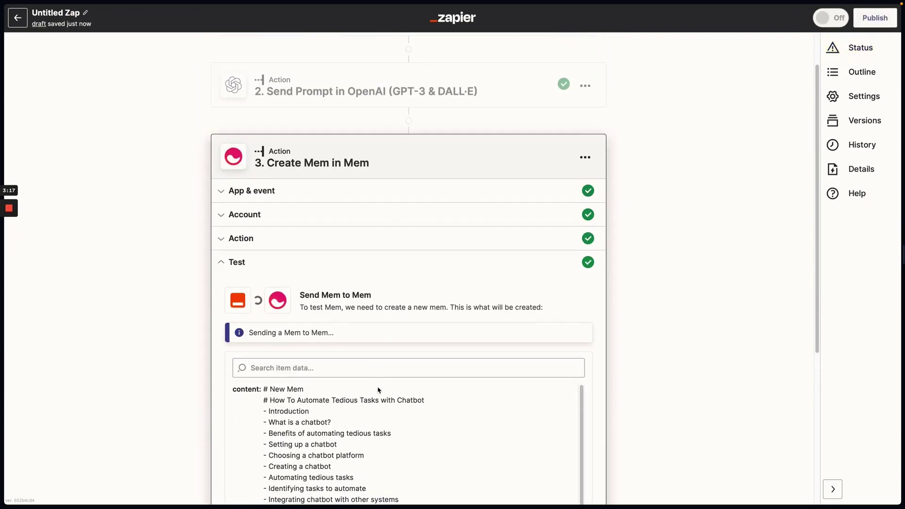
{"action": "scroll", "coordinate": [374, 376], "scroll_direction": "down", "scroll_amount": 1}
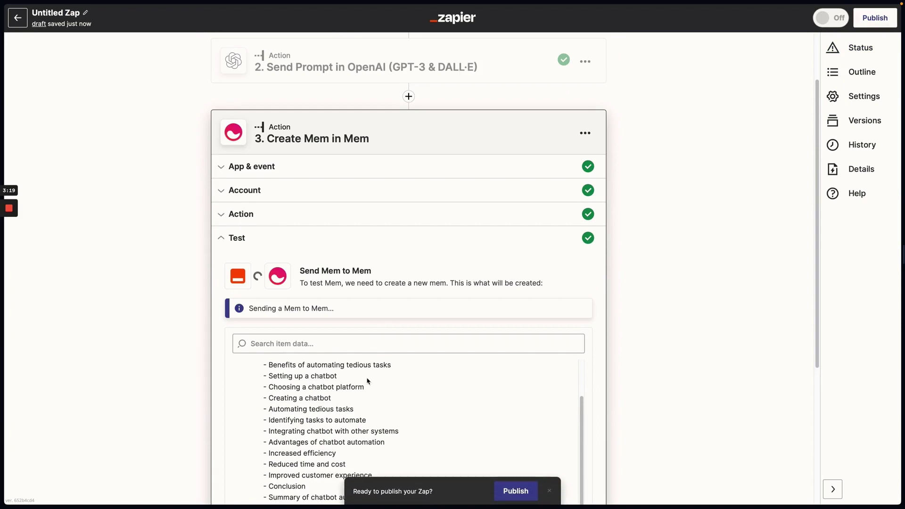
{"action": "scroll", "coordinate": [365, 330], "scroll_direction": "up", "scroll_amount": 5}
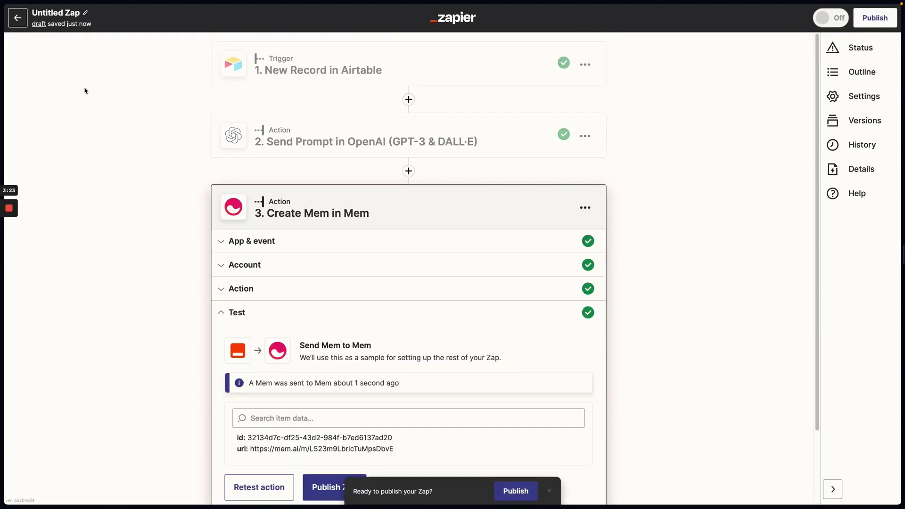
Step: Switch to Mem, exit the trashed mem and check the Inbox and Added by me lists for the newly created mem
{"action": "mouse_move", "coordinate": [2, 86]}
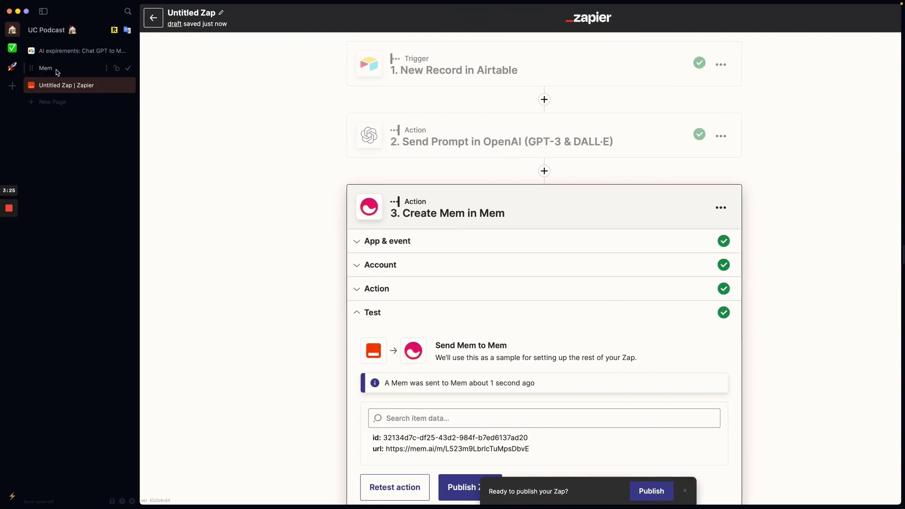
{"action": "left_click", "coordinate": [42, 66]}
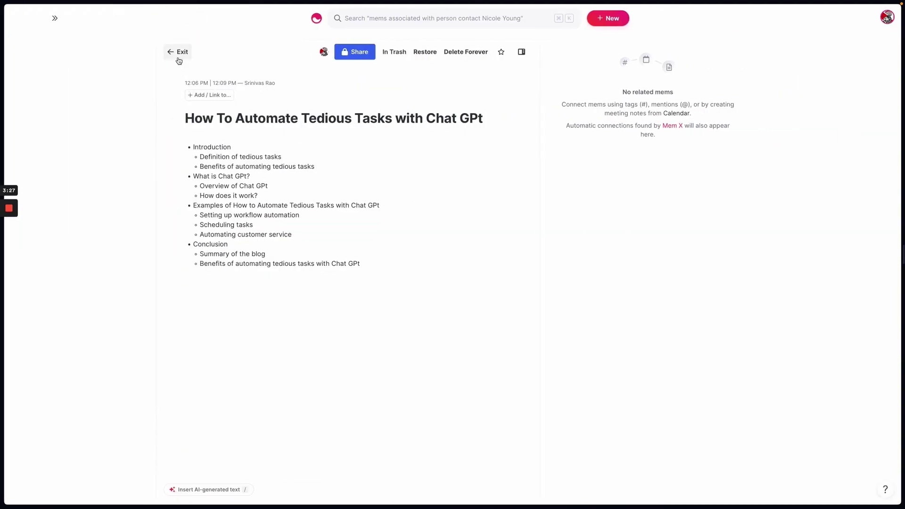
{"action": "left_click", "coordinate": [172, 55]}
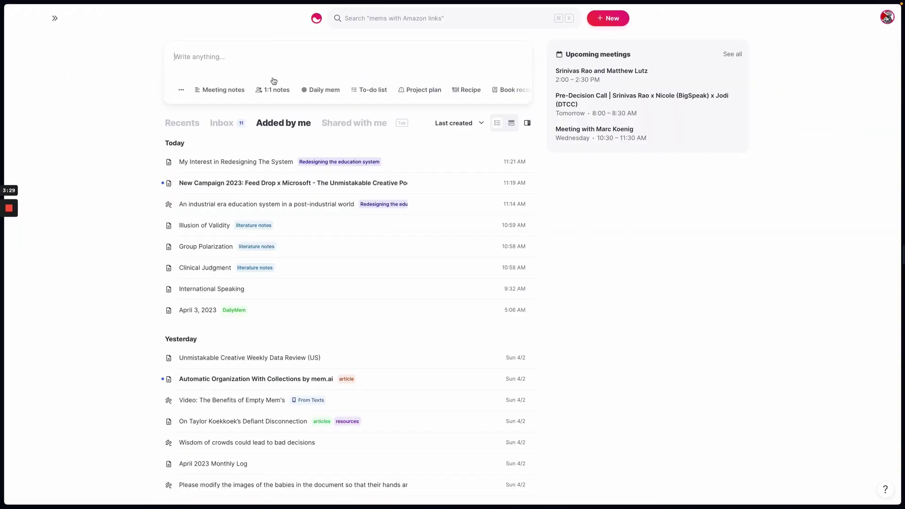
{"action": "left_click", "coordinate": [224, 124]}
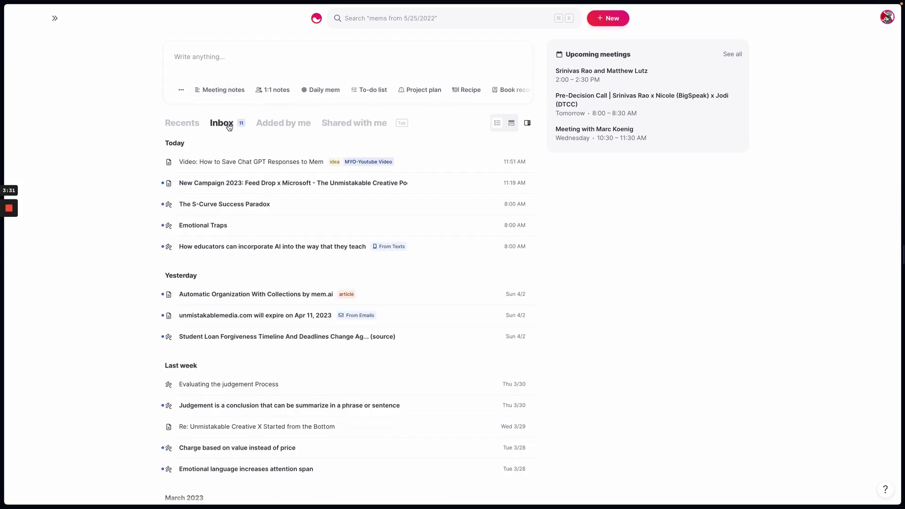
{"action": "left_click", "coordinate": [276, 124]}
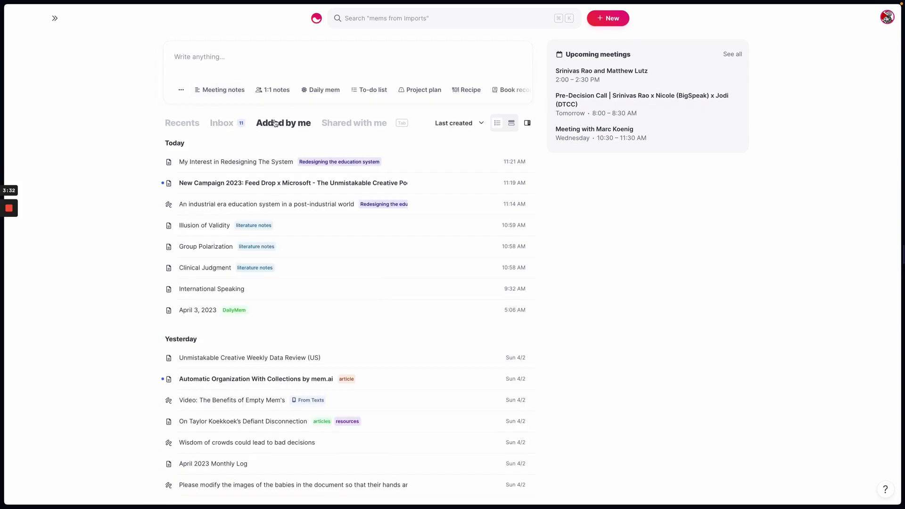
{"action": "left_click", "coordinate": [238, 128]}
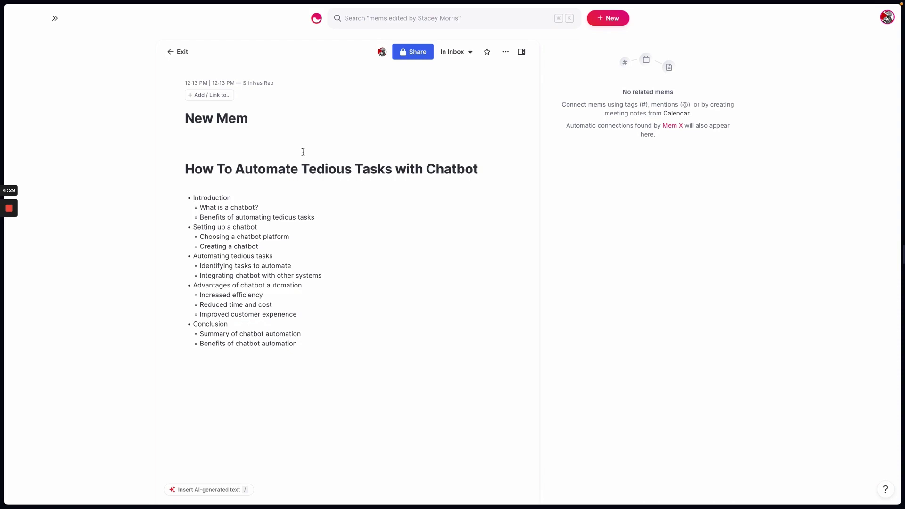
Step: Switch to the AI expirements base in Airtable and open the Interview Briefing Generator table
{"action": "mouse_move", "coordinate": [2, 118]}
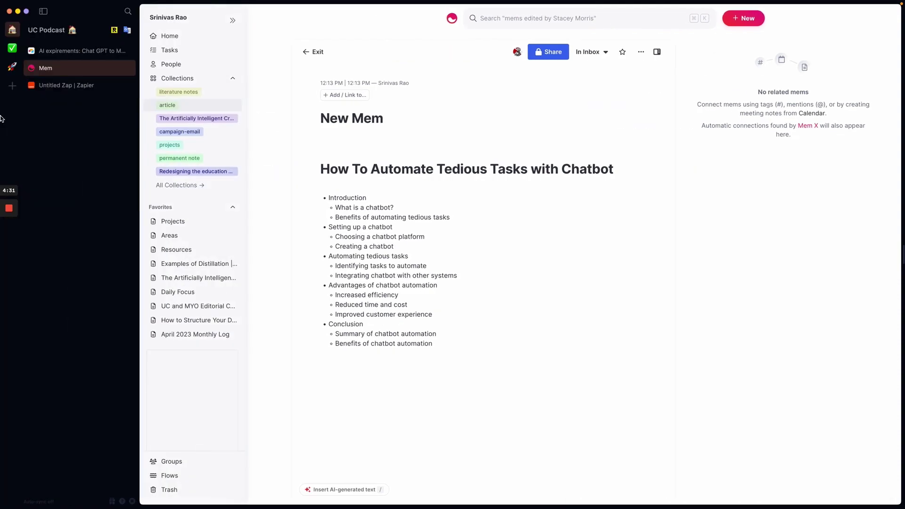
{"action": "left_click", "coordinate": [71, 49]}
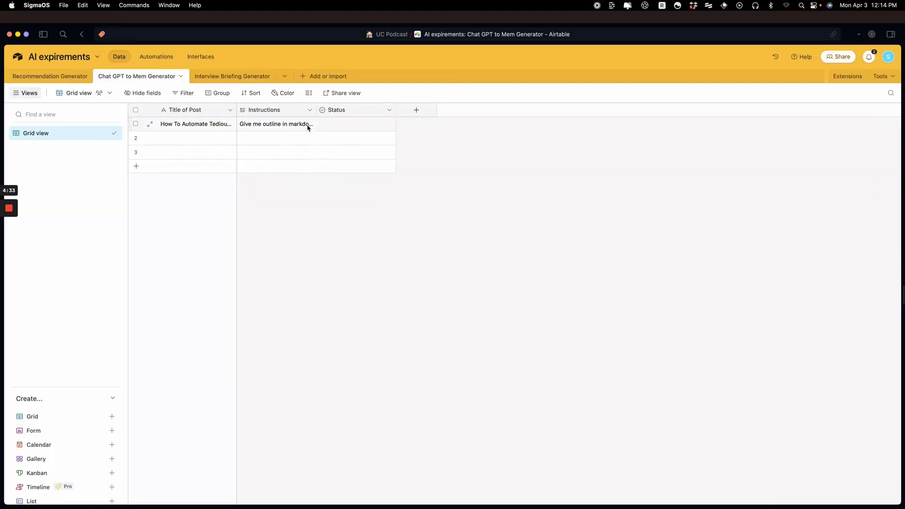
{"action": "left_click", "coordinate": [226, 36]}
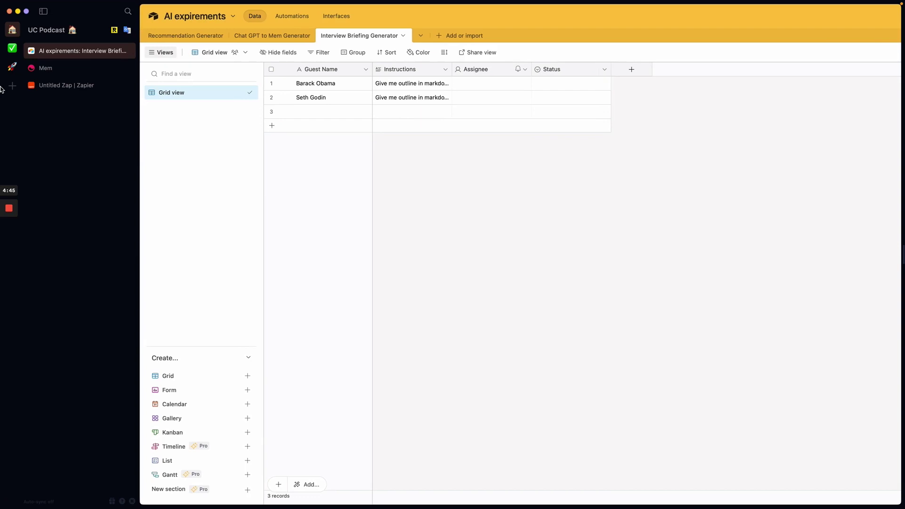
Step: Return to the Zap in Zapier, set the Airtable trigger's table to Interview Briefing Generator, and accept its test record
{"action": "left_click", "coordinate": [59, 82]}
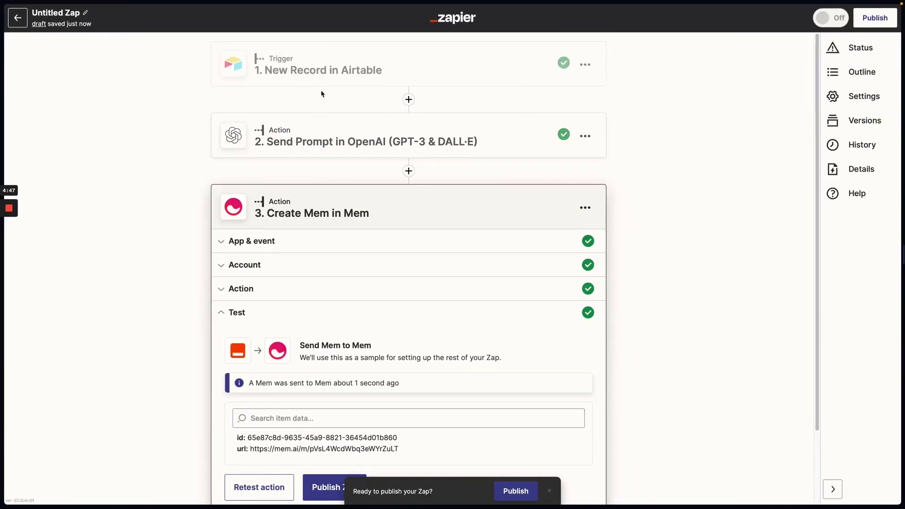
{"action": "left_click", "coordinate": [319, 78]}
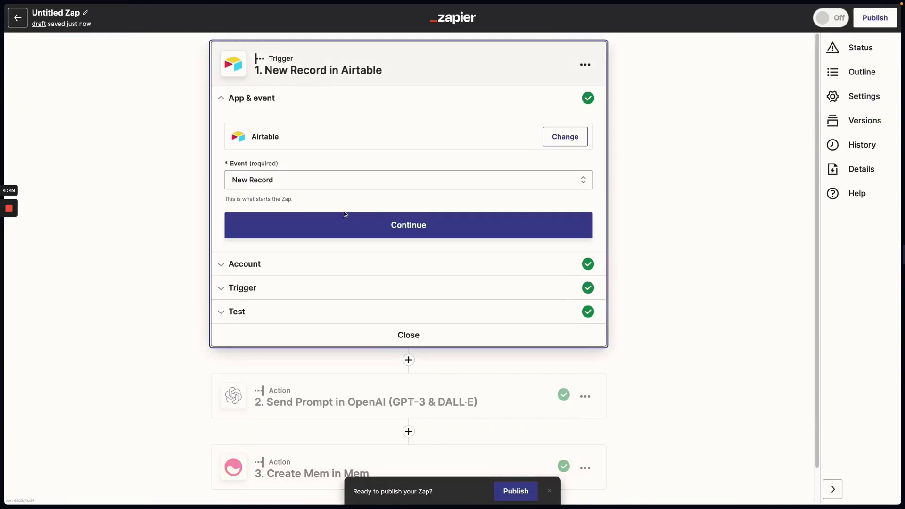
{"action": "left_click", "coordinate": [345, 223]}
{"action": "left_click", "coordinate": [278, 228]}
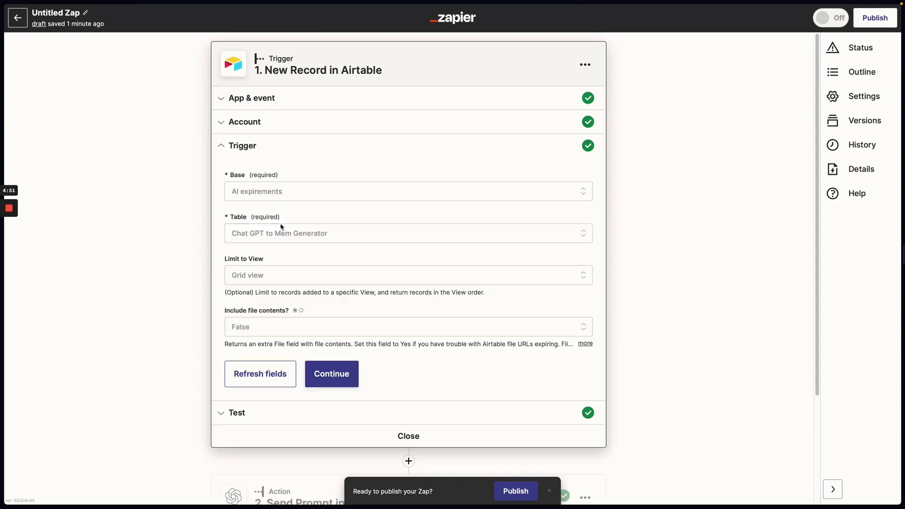
{"action": "left_click", "coordinate": [299, 234]}
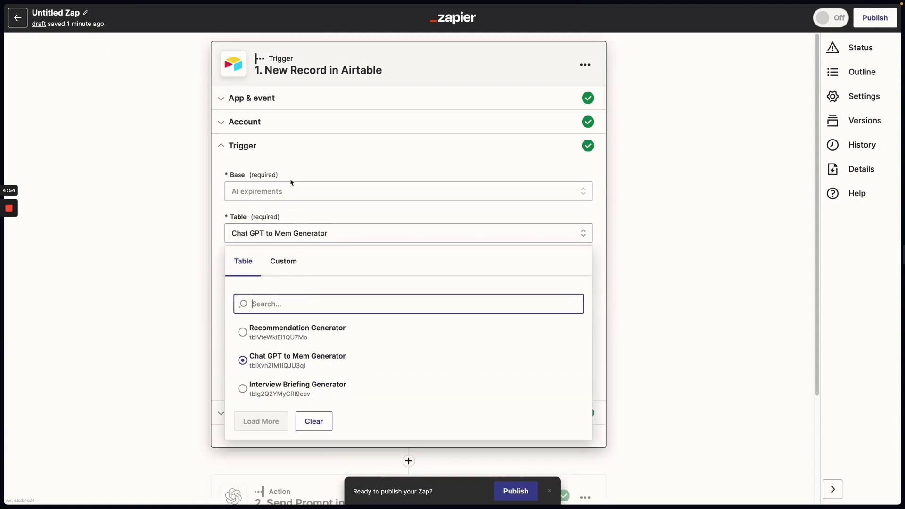
{"action": "left_click", "coordinate": [277, 387]}
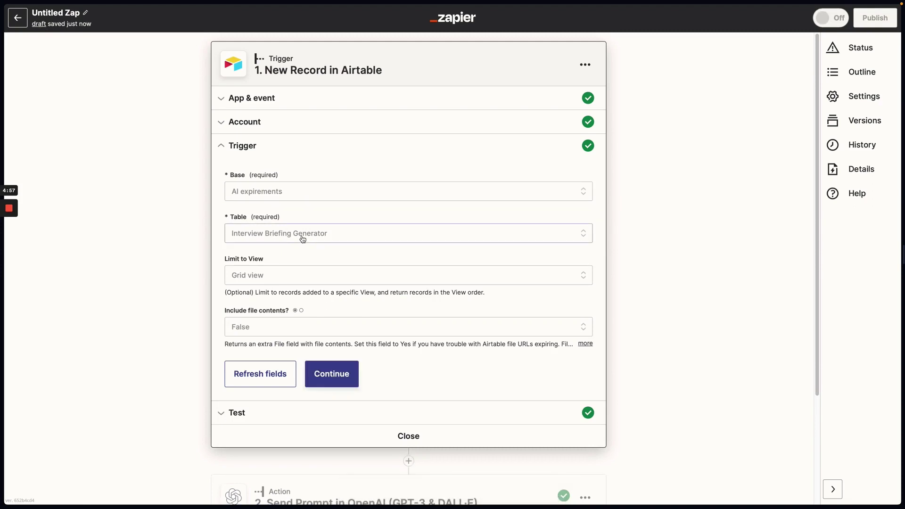
{"action": "left_click", "coordinate": [333, 372]}
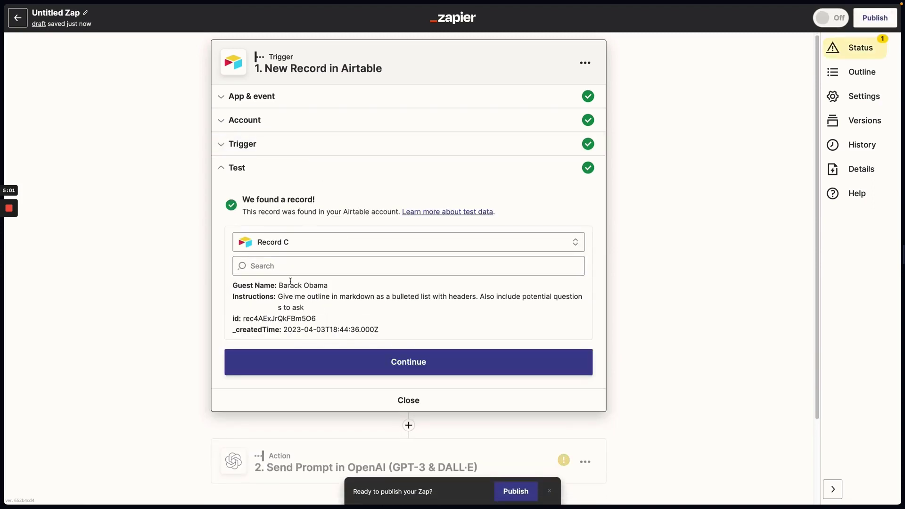
{"action": "left_click", "coordinate": [330, 365]}
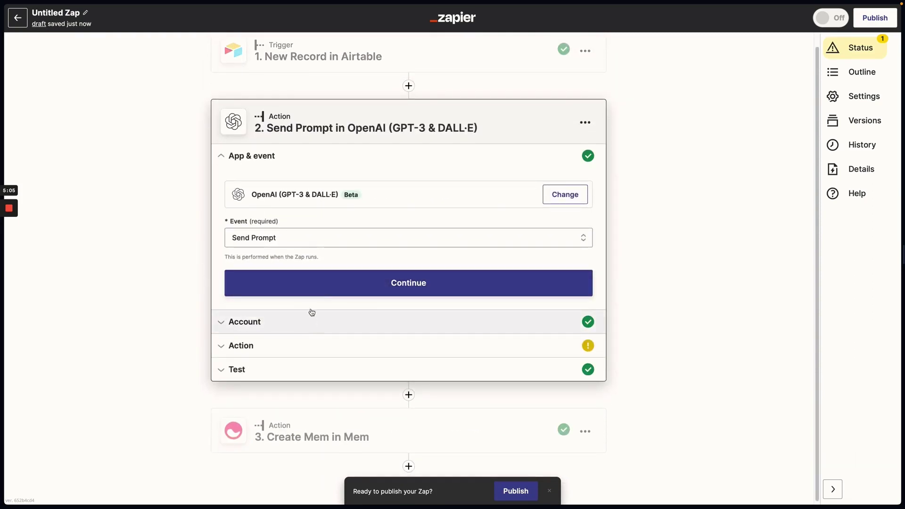
Step: Replace the OpenAI action's prompt with "Create a briefing for an interview on the Unmistakable Creative Podcast with"
{"action": "left_click", "coordinate": [312, 295]}
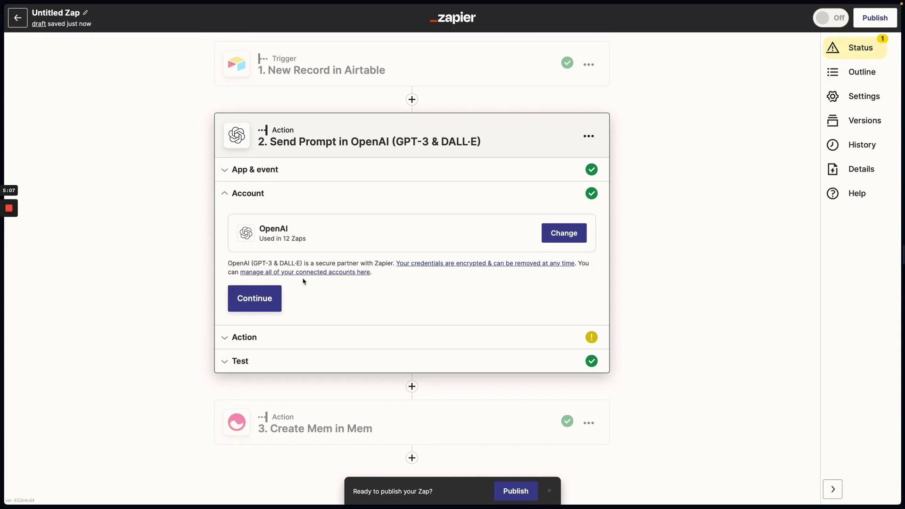
{"action": "left_click", "coordinate": [286, 336]}
{"action": "left_click", "coordinate": [386, 328]}
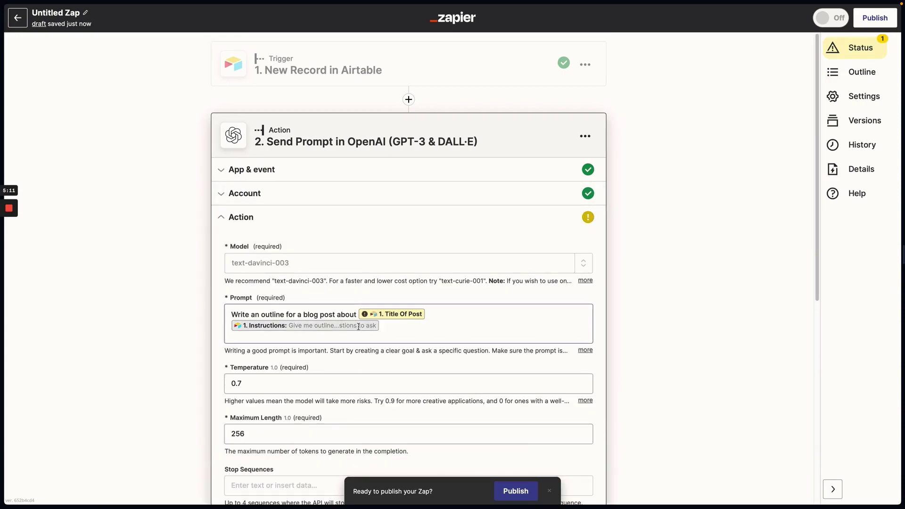
{"action": "triple_click", "coordinate": [360, 320]}
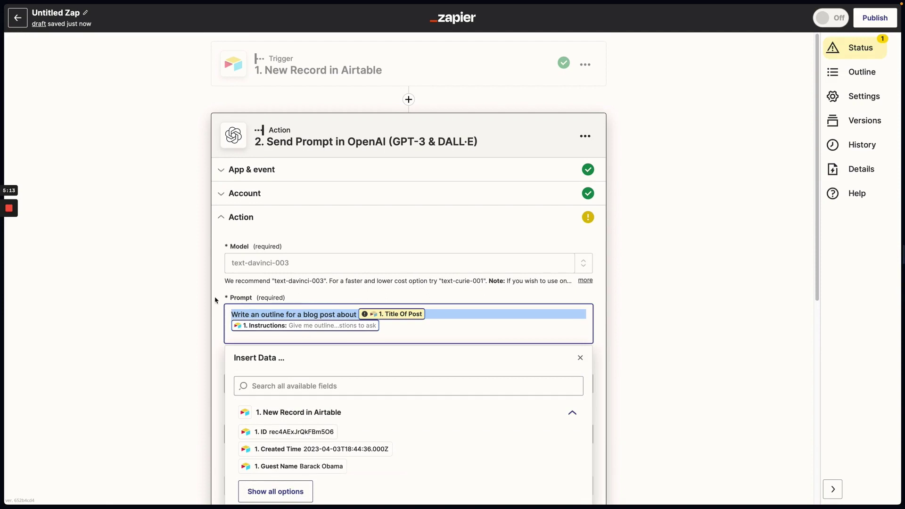
{"action": "key", "text": "BackSpace"}
{"action": "type", "text": "Create"}
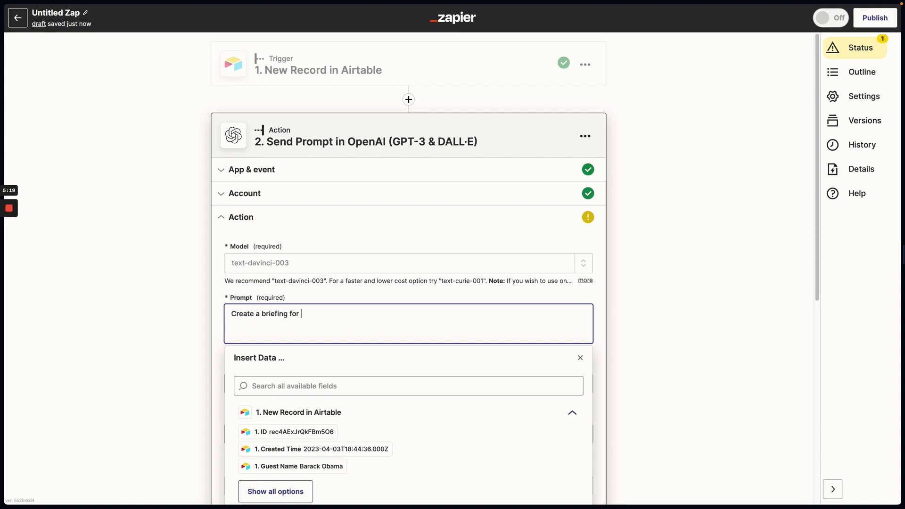
{"action": "type", "text": "a briefing for an interview on the Unmistakable Creat"}
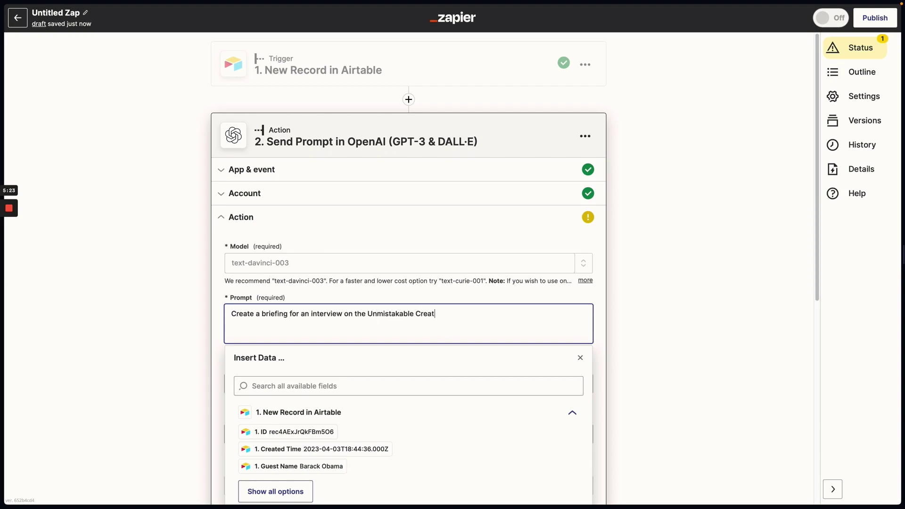
{"action": "type", "text": "ive Podcast with"}
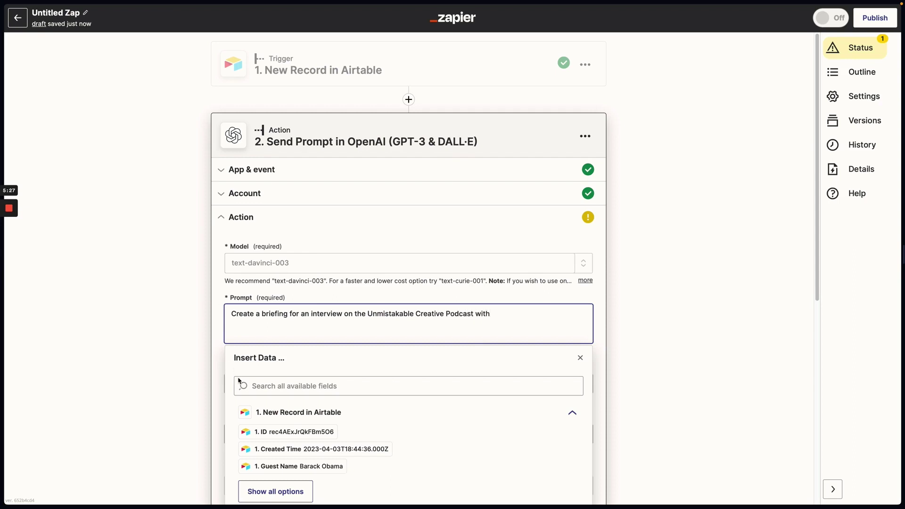
Step: Append the Airtable Guest Name field to the prompt, followed by ". Generate a list of questions that might be worth asking" and a line break
{"action": "left_click", "coordinate": [305, 467]}
{"action": "type", "text": ". Generate a list of questions that might be worth asking"}
{"action": "key", "text": "Return"}
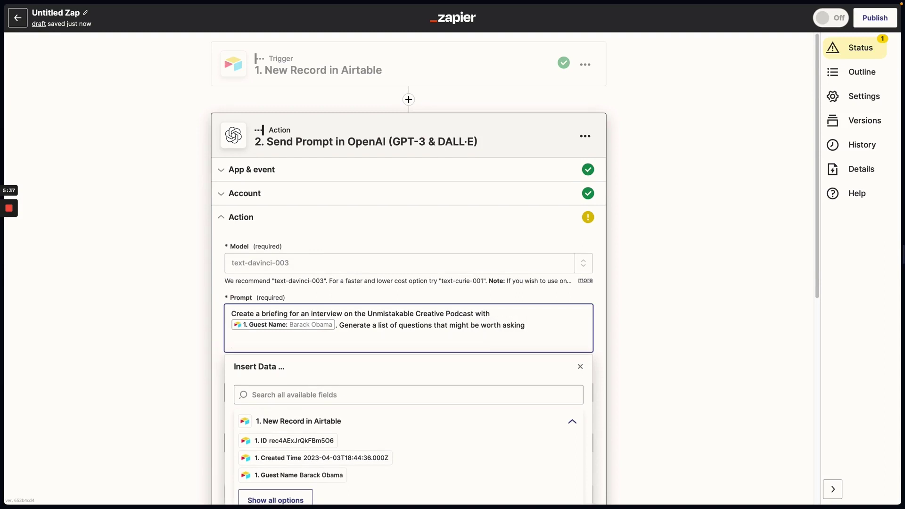
Step: Insert the Airtable Instructions field on the last line of the OpenAI prompt
{"action": "left_click", "coordinate": [302, 421]}
{"action": "scroll", "coordinate": [325, 437], "scroll_direction": "down", "scroll_amount": 1}
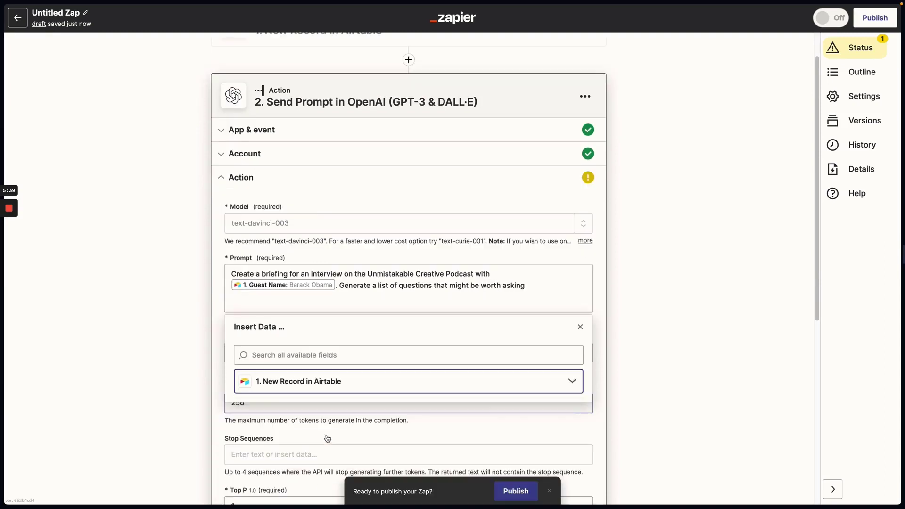
{"action": "left_click", "coordinate": [295, 304]}
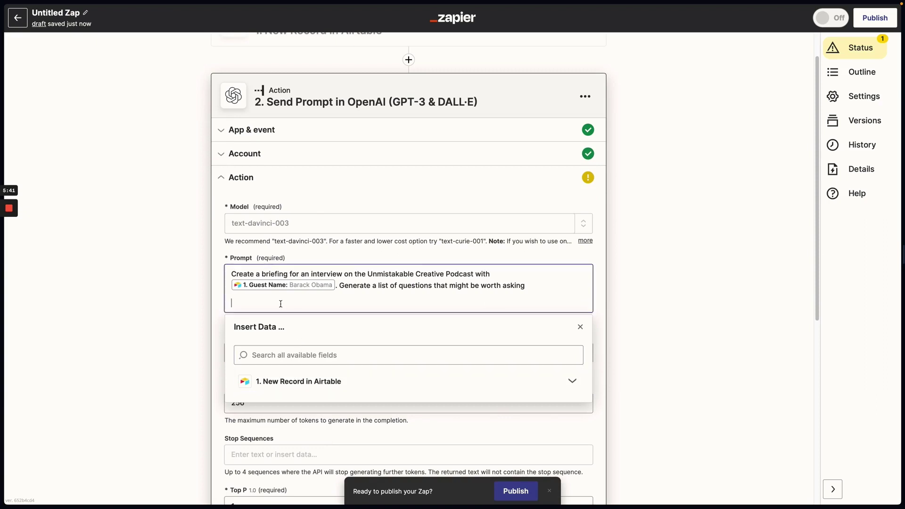
{"action": "left_click", "coordinate": [289, 381]}
{"action": "scroll", "coordinate": [293, 377], "scroll_direction": "down", "scroll_amount": 3}
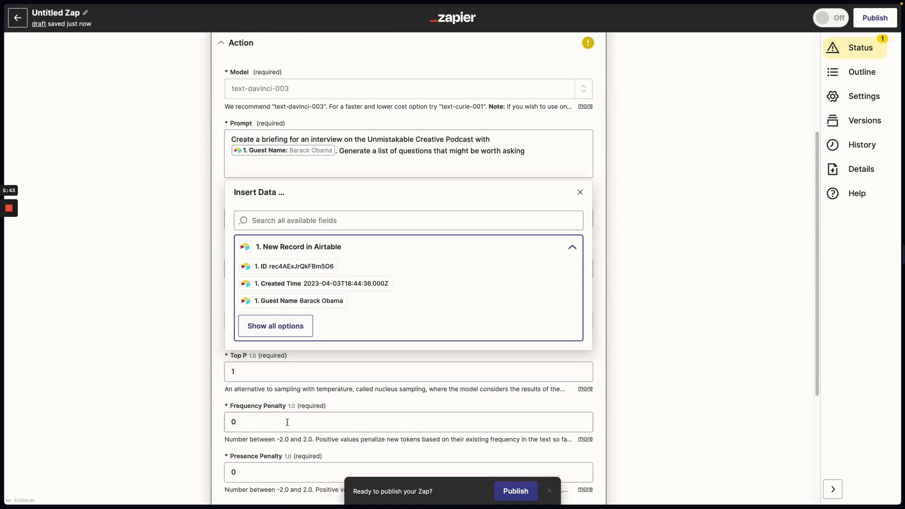
{"action": "left_click", "coordinate": [275, 323]}
{"action": "left_click", "coordinate": [338, 321]}
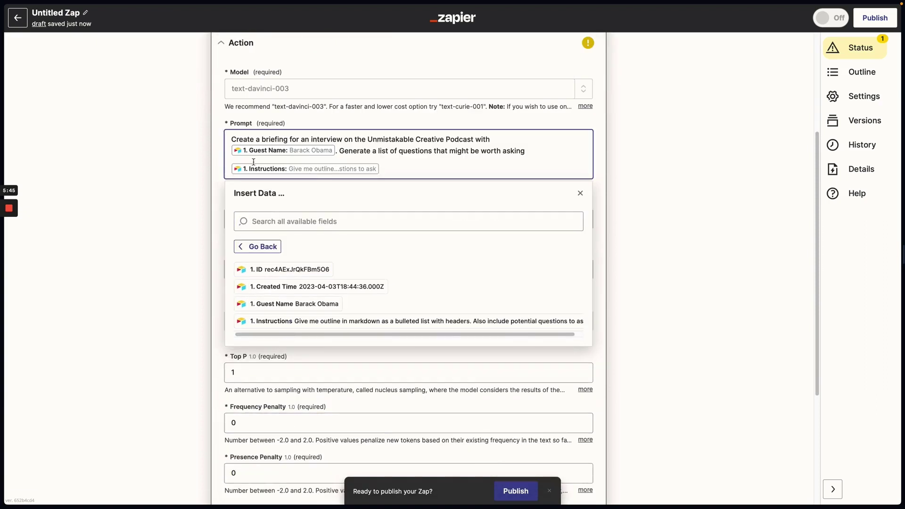
{"action": "left_click", "coordinate": [173, 204]}
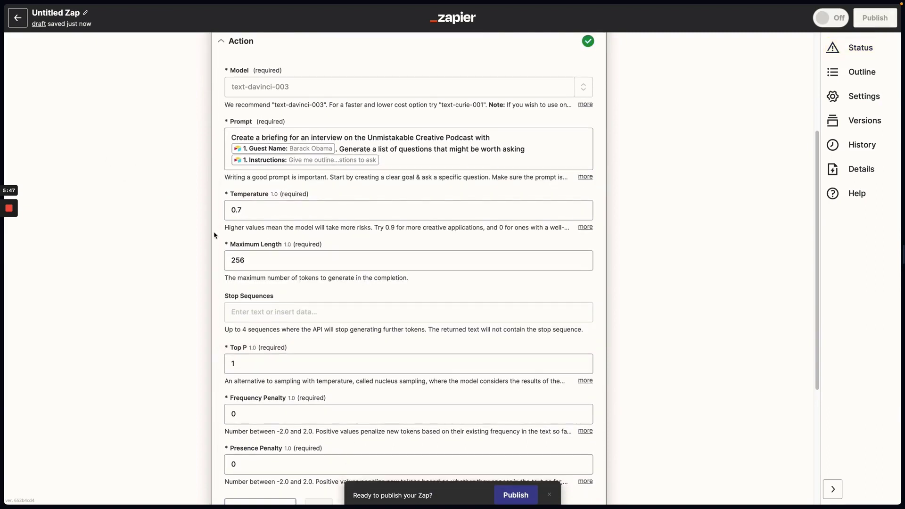
Step: Accept the OpenAI action's updated prompt settings and run its test
{"action": "scroll", "coordinate": [315, 253], "scroll_direction": "down", "scroll_amount": 2}
{"action": "scroll", "coordinate": [330, 292], "scroll_direction": "down", "scroll_amount": 3}
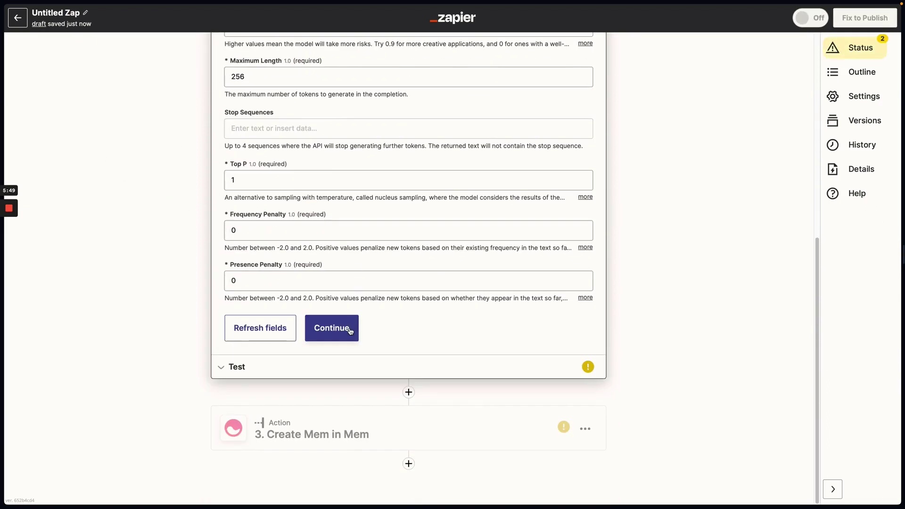
{"action": "left_click", "coordinate": [347, 327]}
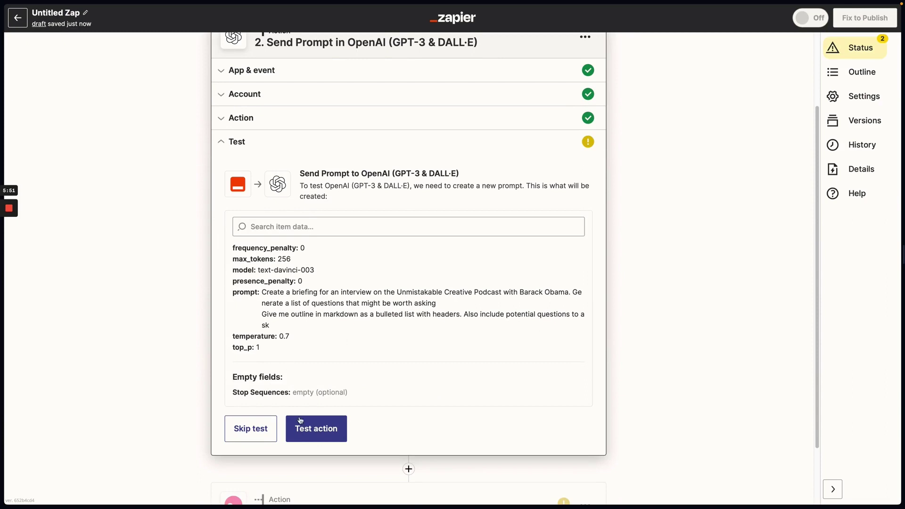
{"action": "left_click", "coordinate": [299, 421]}
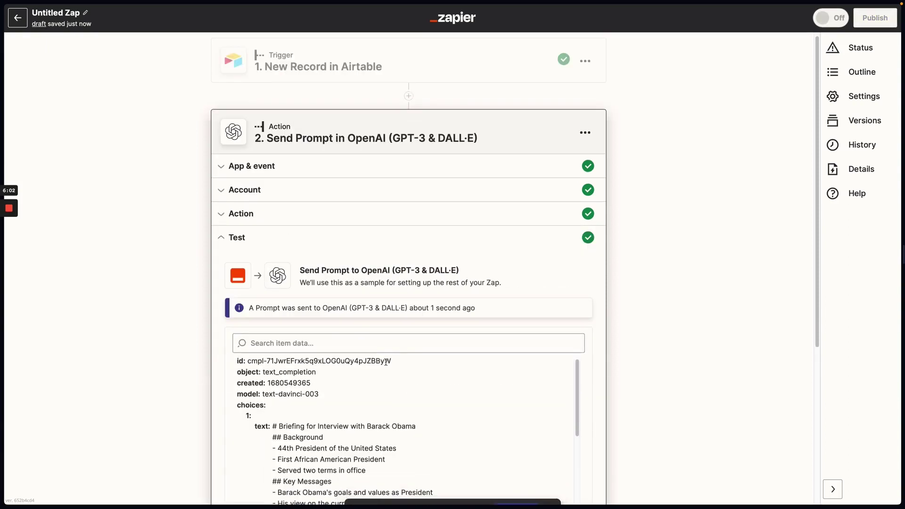
Step: Open the Create Mem action and continue past its app, event and account sections to its content settings
{"action": "scroll", "coordinate": [392, 404], "scroll_direction": "down", "scroll_amount": 2}
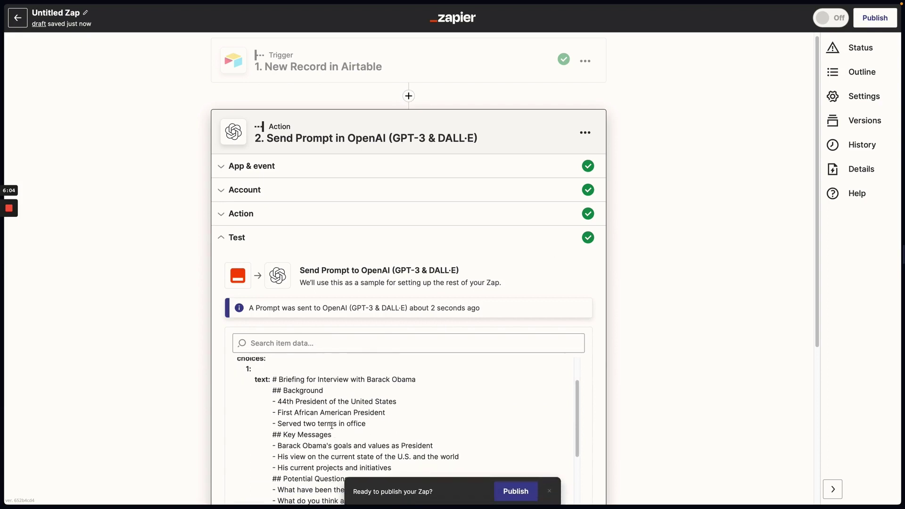
{"action": "scroll", "coordinate": [345, 414], "scroll_direction": "down", "scroll_amount": 10}
{"action": "scroll", "coordinate": [594, 375], "scroll_direction": "down", "scroll_amount": 2}
{"action": "scroll", "coordinate": [594, 374], "scroll_direction": "down", "scroll_amount": 2}
{"action": "left_click", "coordinate": [329, 376]}
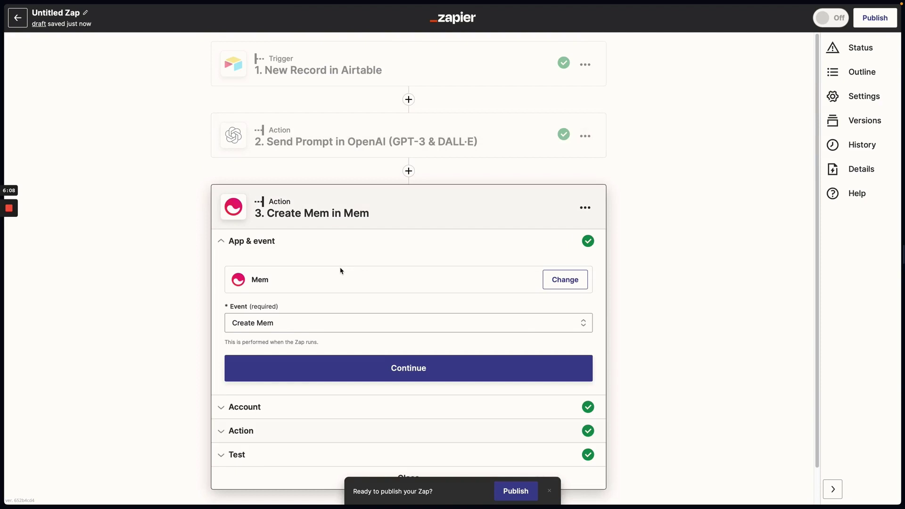
{"action": "left_click", "coordinate": [291, 369]}
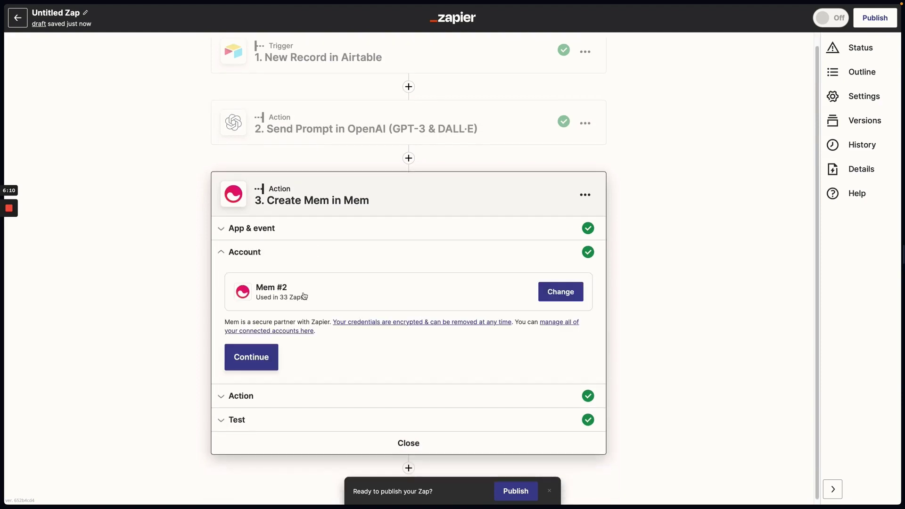
{"action": "left_click", "coordinate": [276, 352]}
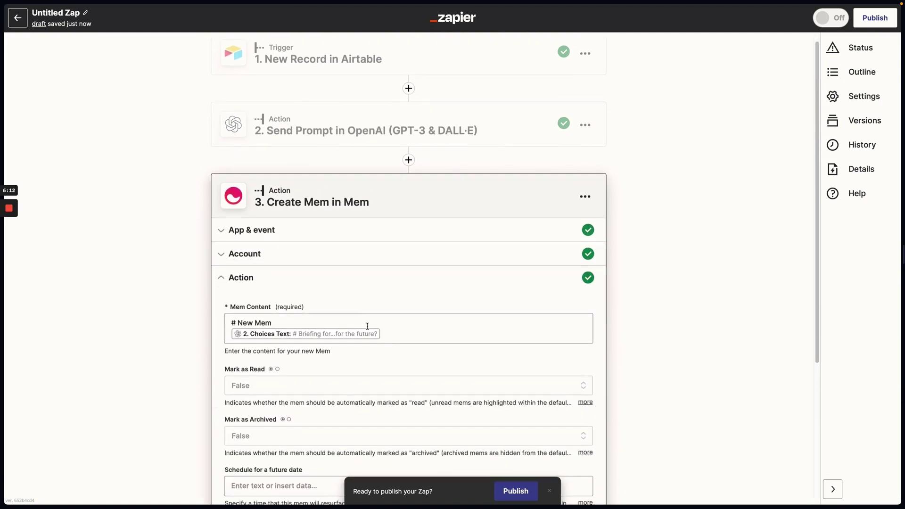
Step: Replace the "# New Mem" heading in the Mem content with "# Briefing for Interview with"
{"action": "left_click", "coordinate": [333, 319]}
{"action": "left_click_drag", "start_coordinate": [274, 323], "coordinate": [232, 323]}
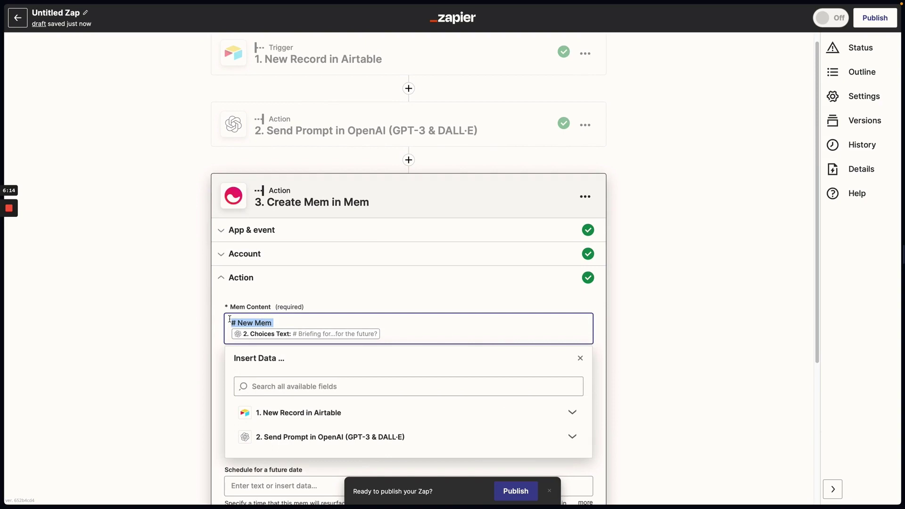
{"action": "key", "text": "BackSpace"}
{"action": "type", "text": "# Briefing for Intervi"}
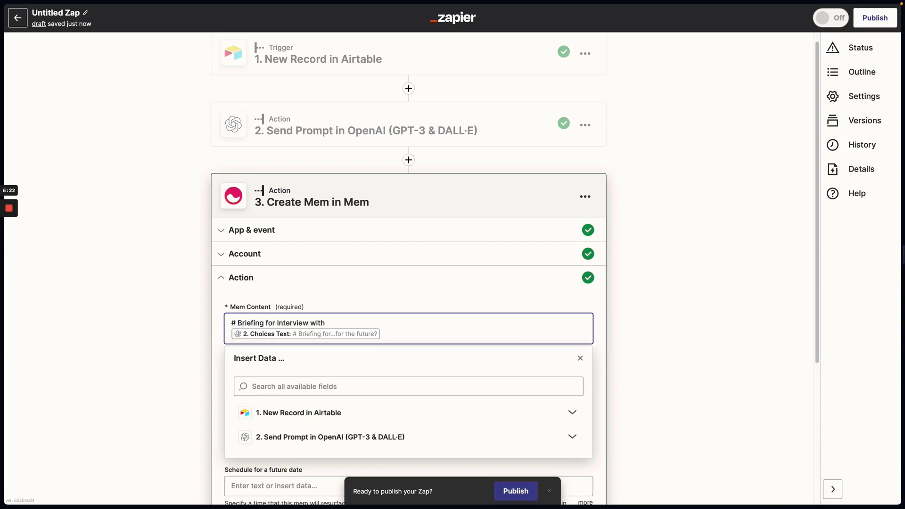
Step: Append the Airtable Guest Name field to the Mem heading and add a blank line before the OpenAI Choices Text
{"action": "left_click", "coordinate": [279, 415]}
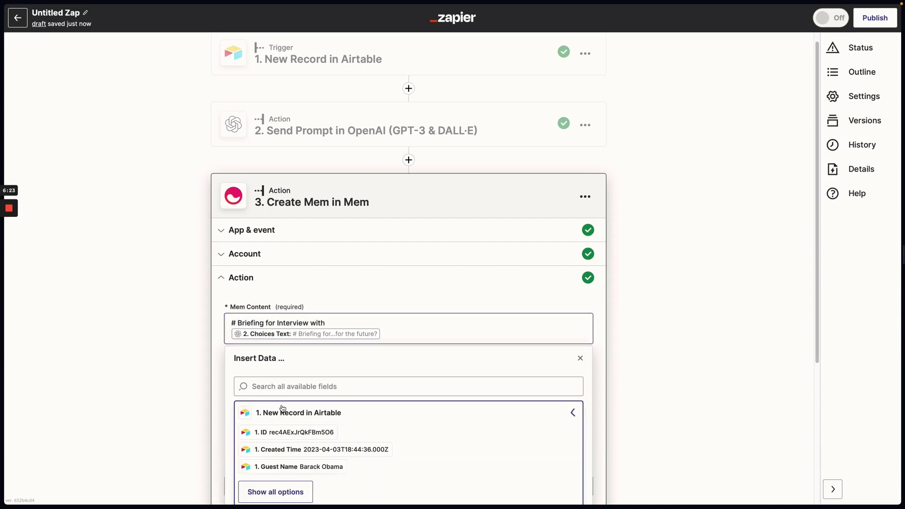
{"action": "left_click", "coordinate": [293, 466]}
{"action": "left_click", "coordinate": [457, 326]}
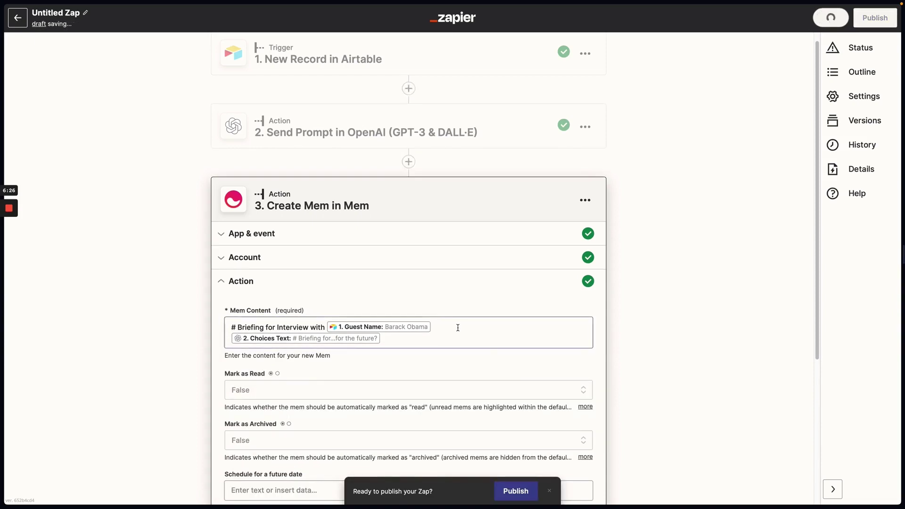
{"action": "left_click", "coordinate": [458, 328]}
{"action": "key", "text": "Return"}
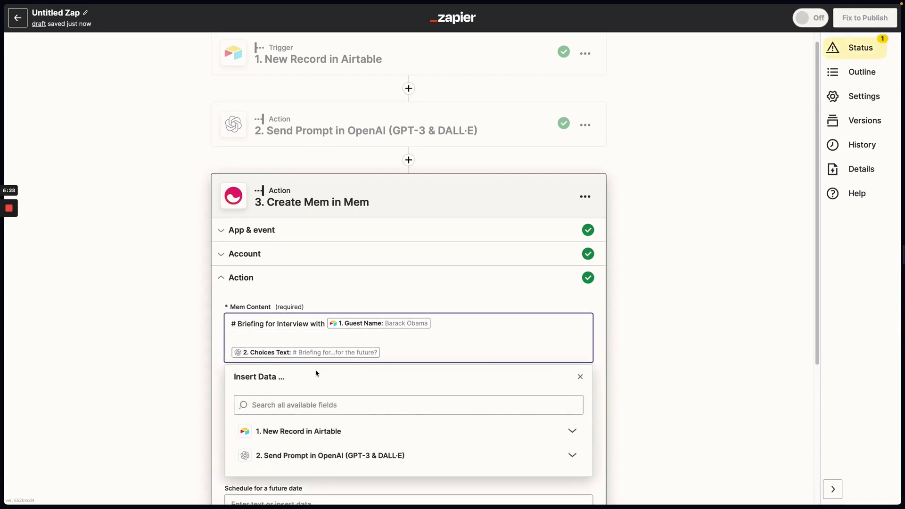
{"action": "left_click", "coordinate": [180, 342]}
Step: Accept the Create Mem action's updated settings and run its test
{"action": "scroll", "coordinate": [180, 343], "scroll_direction": "down", "scroll_amount": 4}
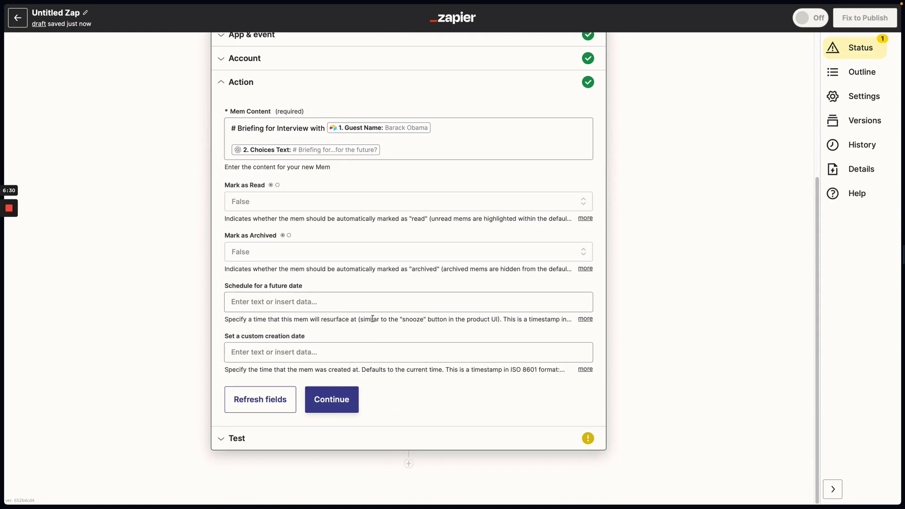
{"action": "left_click", "coordinate": [336, 403]}
{"action": "scroll", "coordinate": [337, 226], "scroll_direction": "down", "scroll_amount": 3}
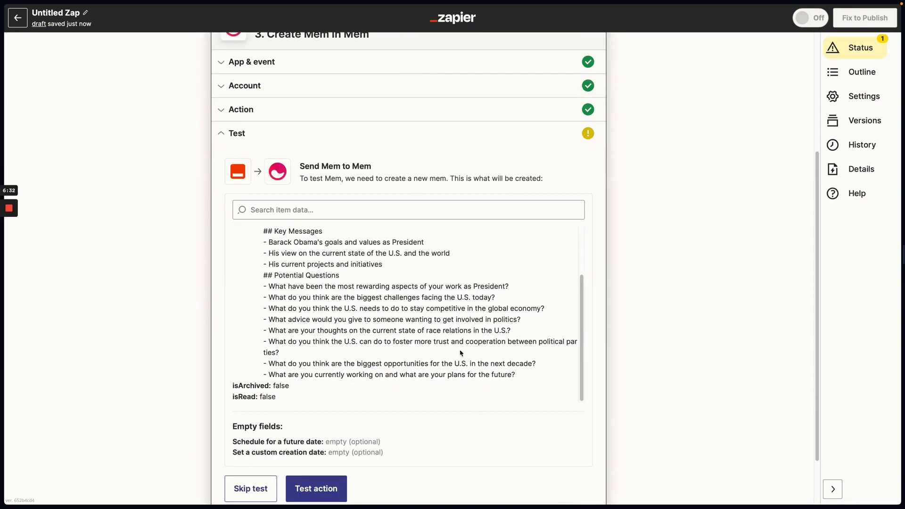
{"action": "left_click", "coordinate": [316, 423]}
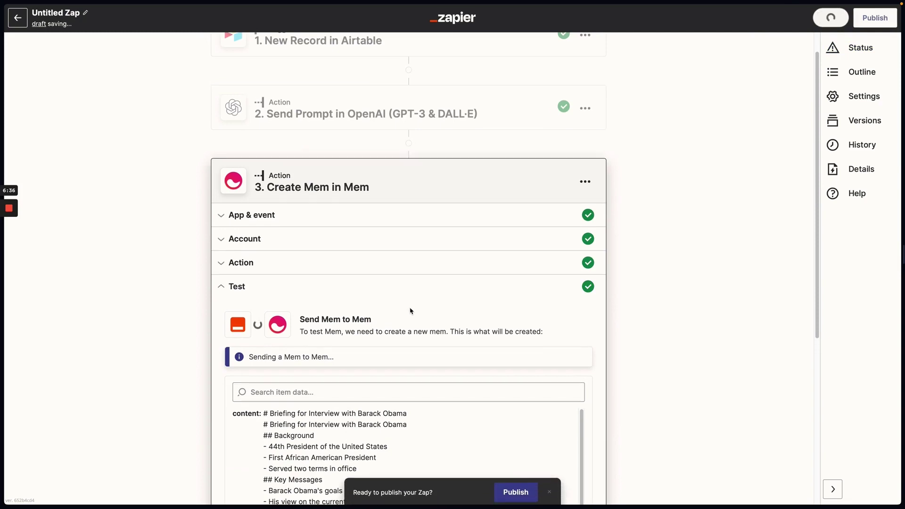
Step: Switch to Mem, return to the list of mems, and open the new interview briefing to read through it
{"action": "mouse_move", "coordinate": [38, 88]}
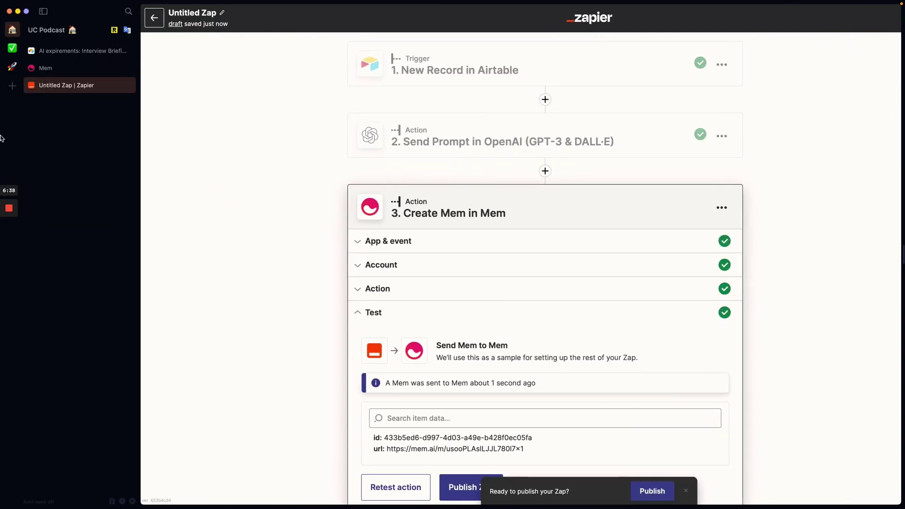
{"action": "left_click", "coordinate": [45, 68]}
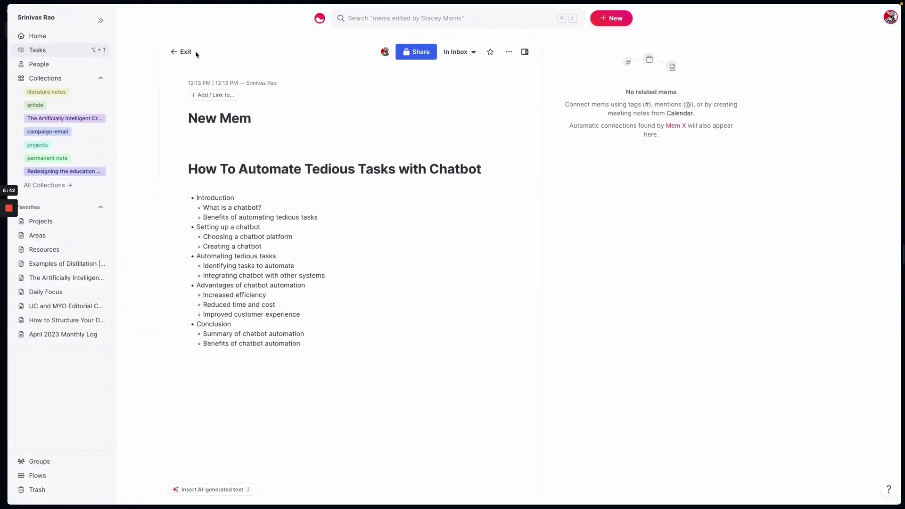
{"action": "left_click", "coordinate": [171, 53]}
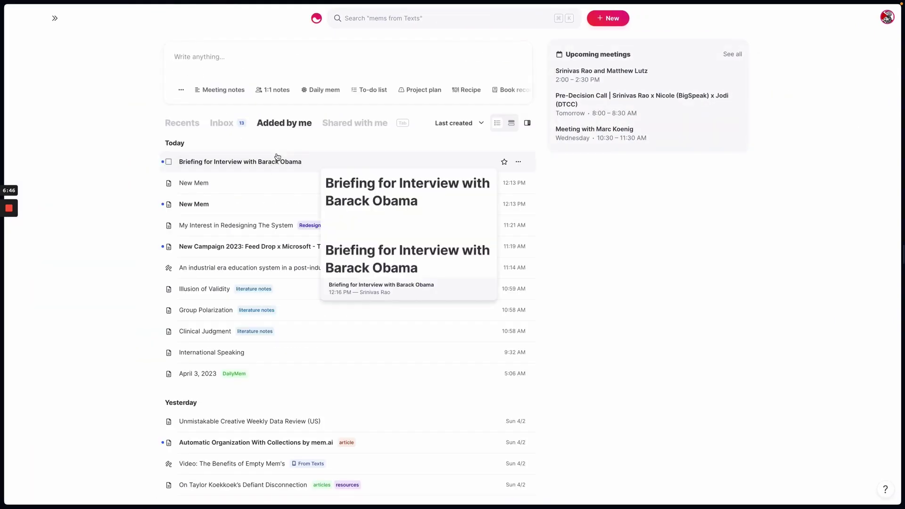
{"action": "left_click", "coordinate": [276, 162]}
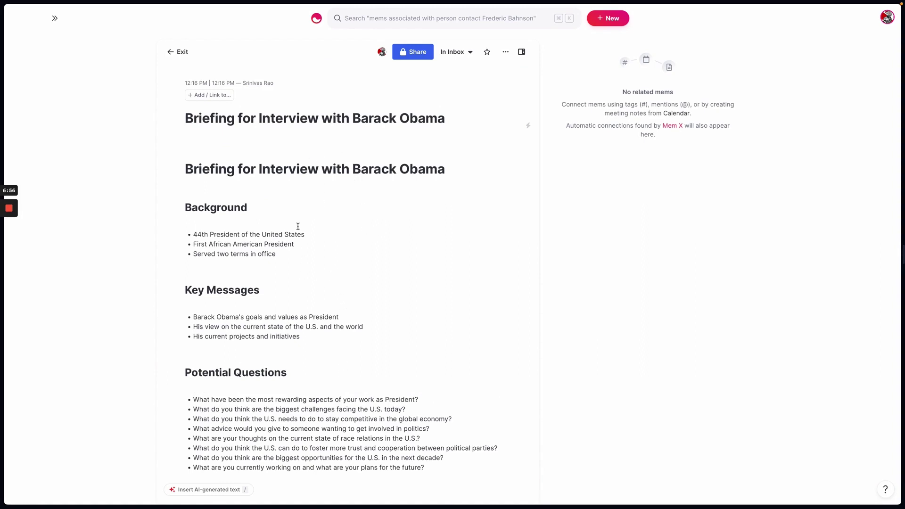
{"action": "scroll", "coordinate": [390, 199], "scroll_direction": "down", "scroll_amount": 2}
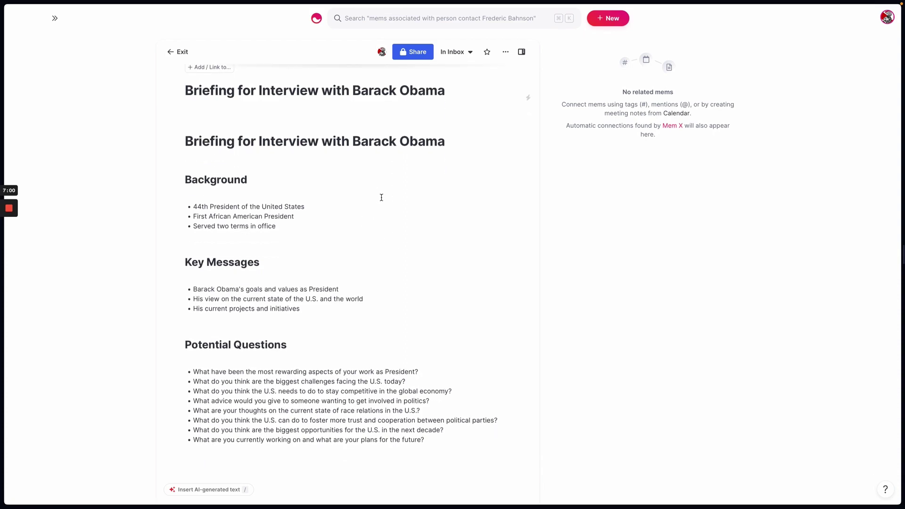
{"action": "scroll", "coordinate": [363, 306], "scroll_direction": "up", "scroll_amount": 2}
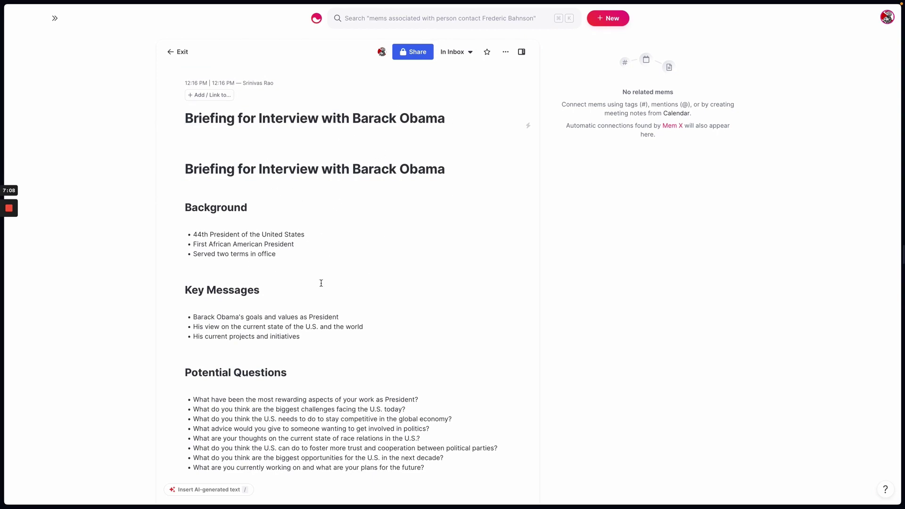
Step: Use the Mem search to open the note "Video: How to Save Chat GPT Responses to Mem"
{"action": "left_click", "coordinate": [348, 19]}
{"action": "left_click", "coordinate": [343, 67]}
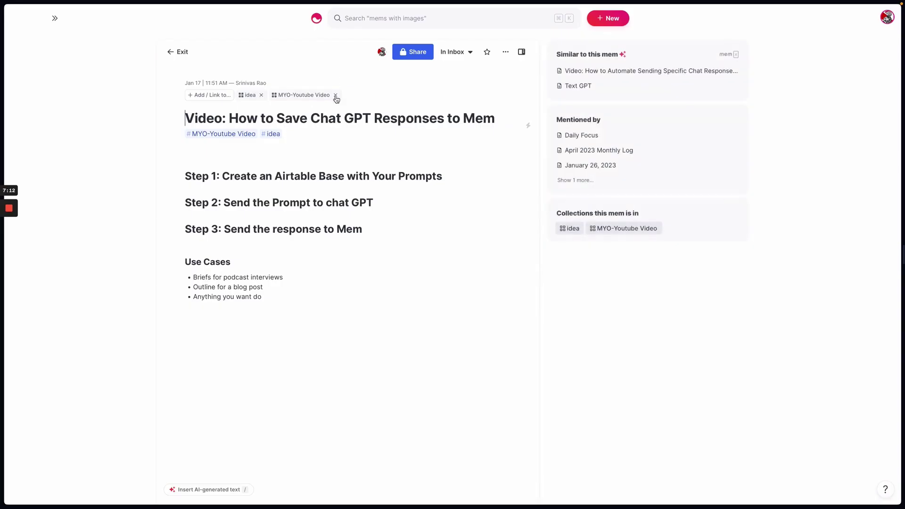